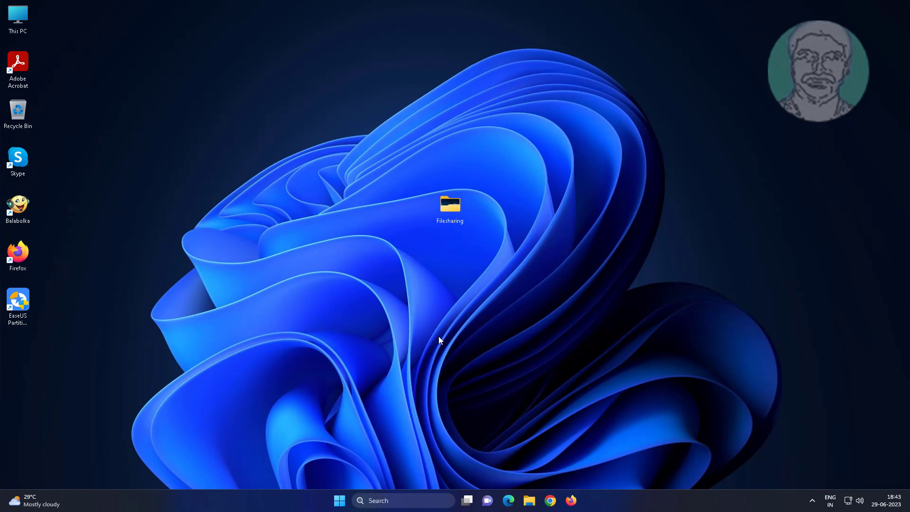
- Launch Command Prompt as administrator from Windows Search, approving the UAC prompt
click(385, 499)
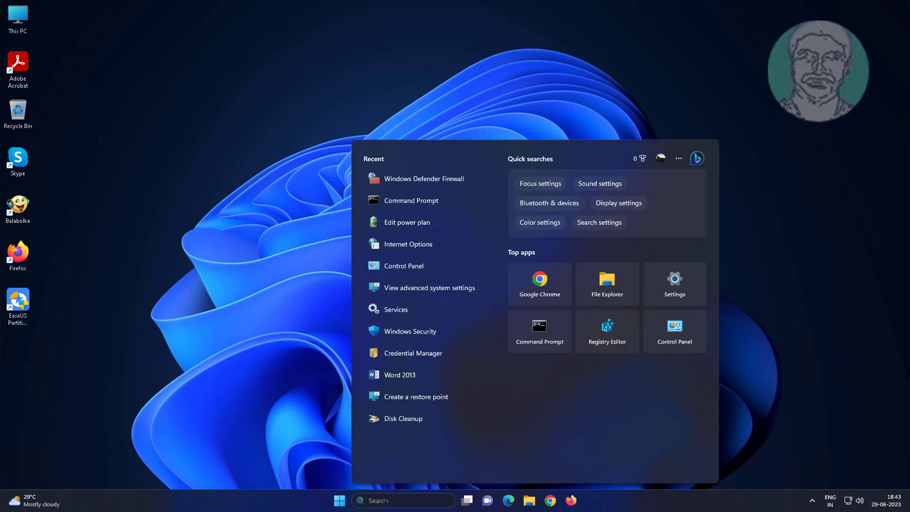
text(cmd)
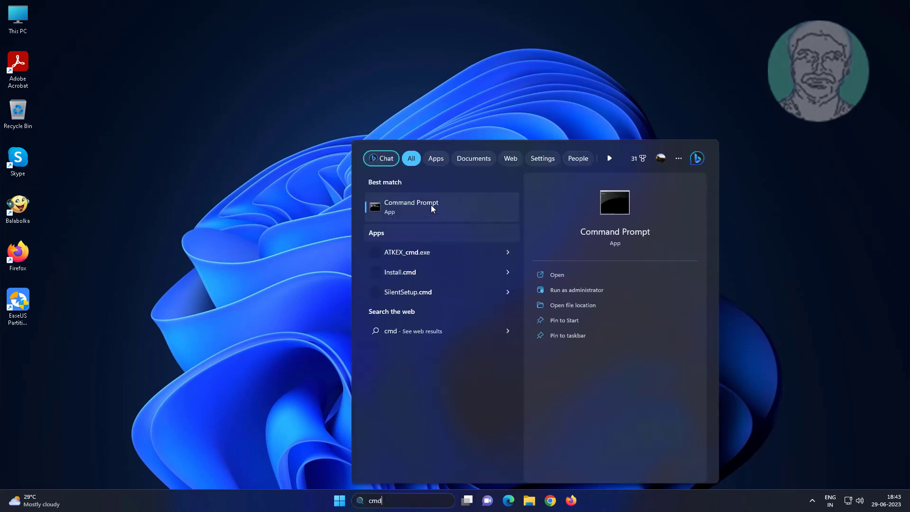
right_click(431, 204)
click(457, 219)
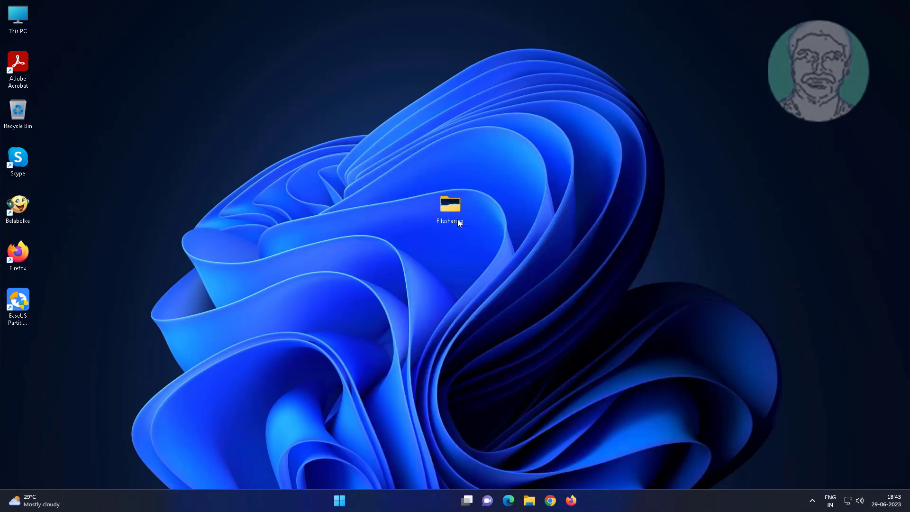
key(alt+y)
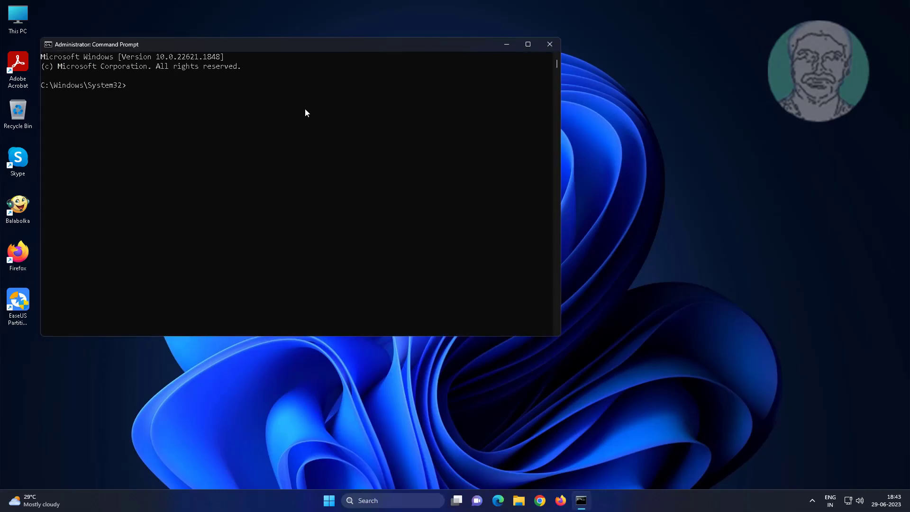
- Run ipconfig and highlight the IPv4 address 192.168.227.196
text(ipconfig)
key(Return)
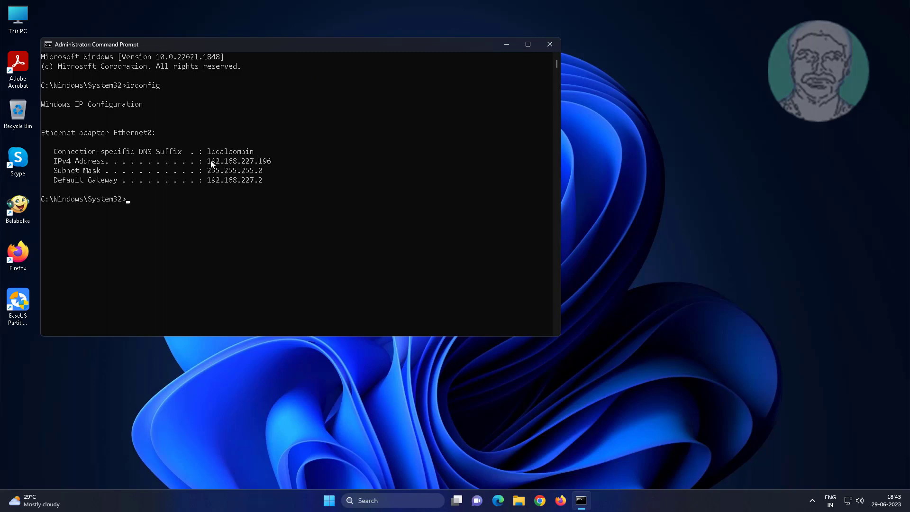
drag(207, 161, 276, 169)
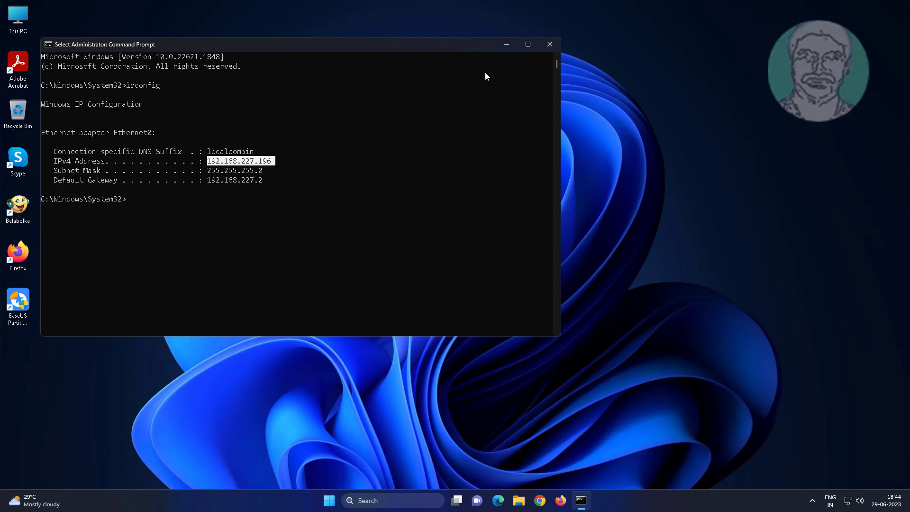
- Open an administrator Command Prompt on the Windows 10 client, ready for typing
click(503, 43)
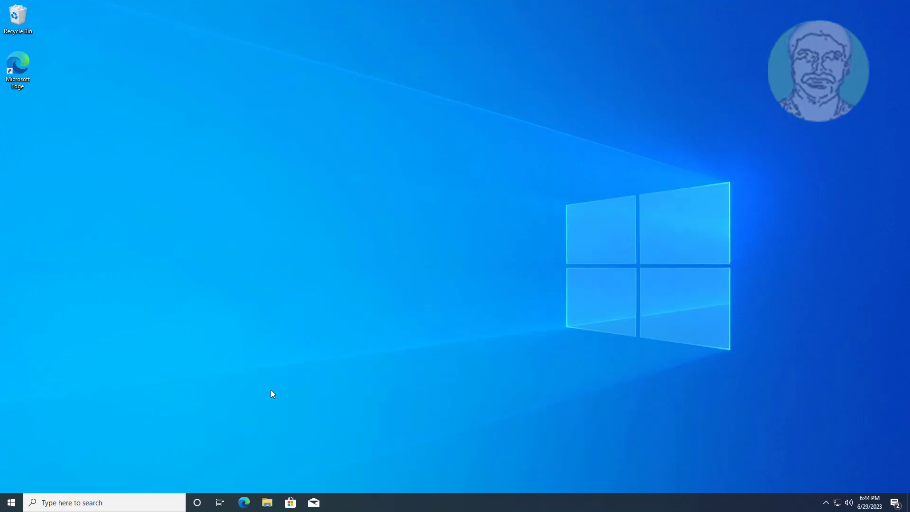
click(73, 503)
text(cmd)
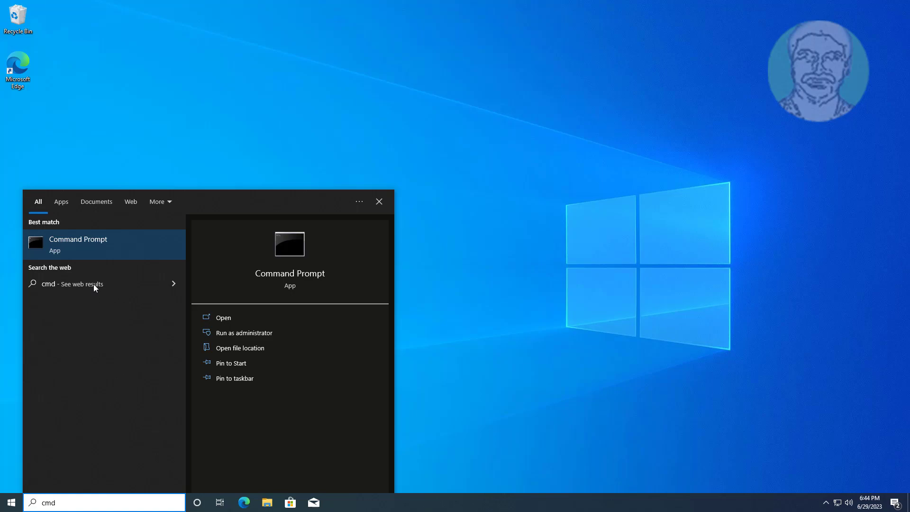
right_click(133, 254)
click(134, 249)
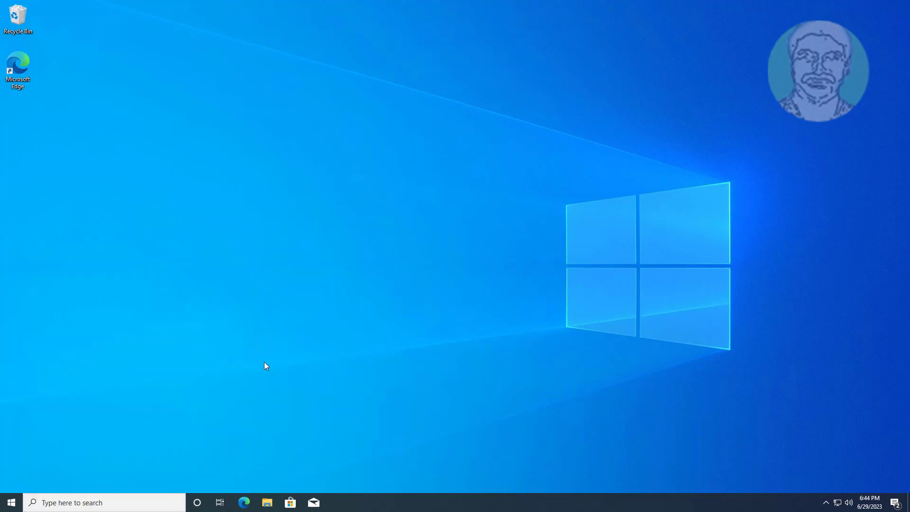
click(382, 311)
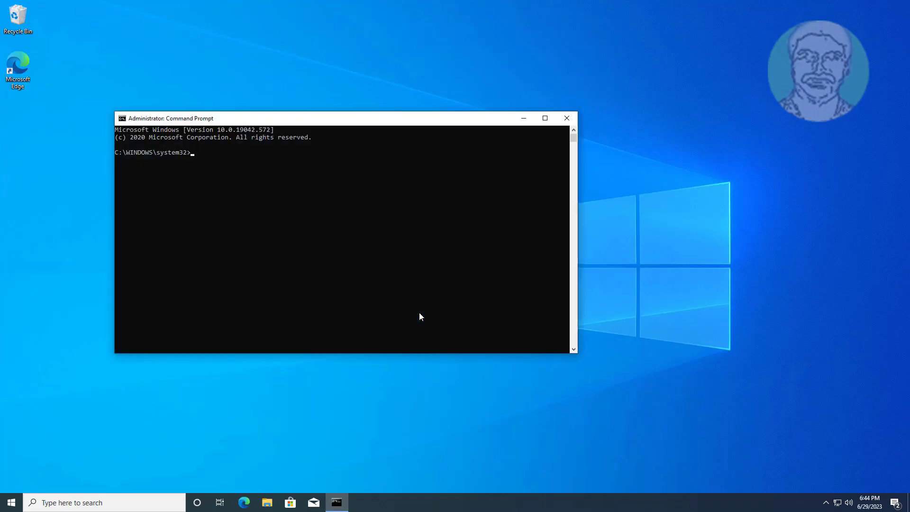
click(420, 313)
key(Escape)
- Ping 192.168.227.196, then rerun it as a continuous ping with -t
text(ping 192.168.227.19)
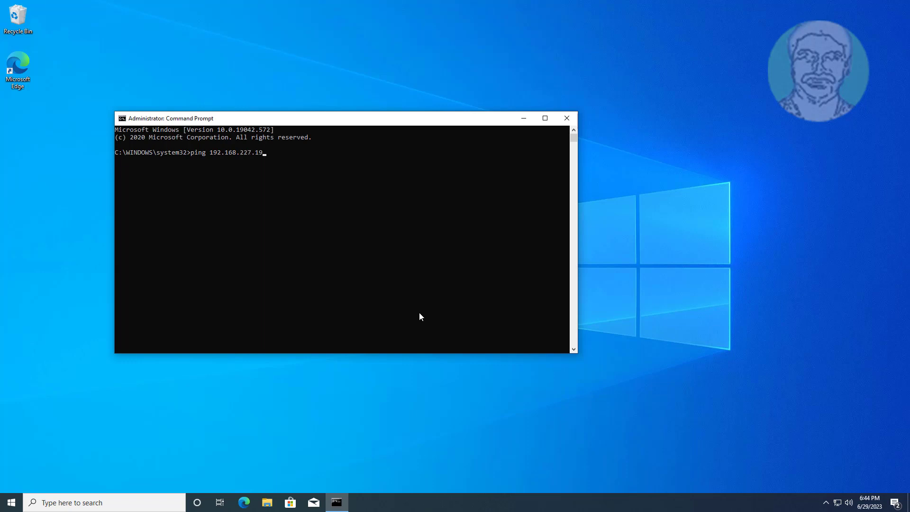
text(6)
key(Return)
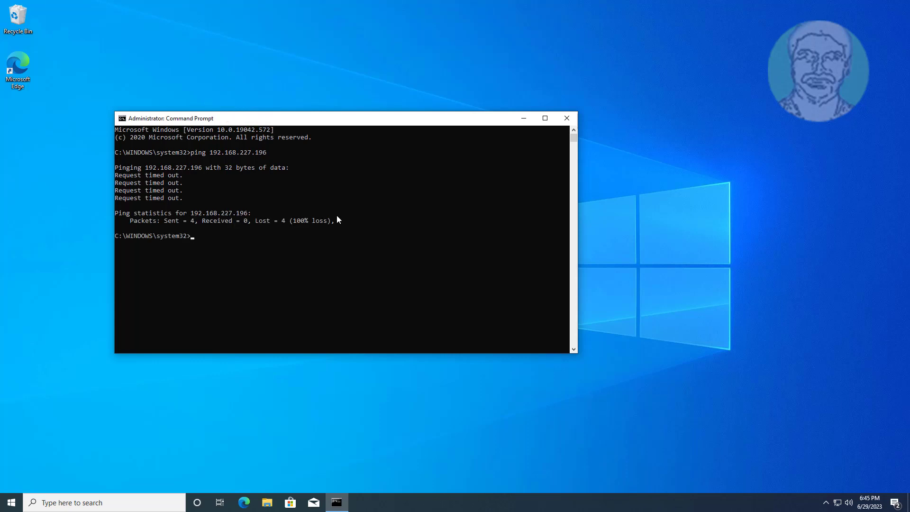
key(Up)
text(-t)
key(Return)
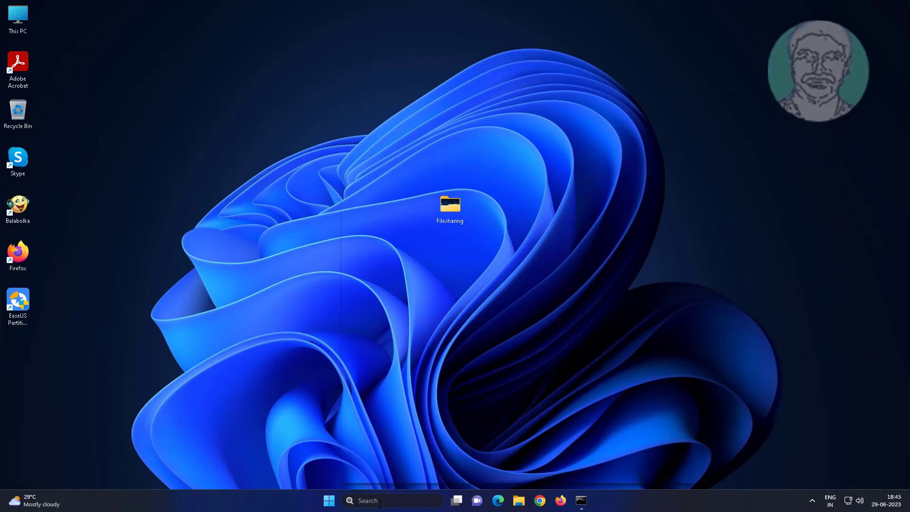
- Search for 'windows defender firewall', correcting the mistyped 'windows defn' query
click(379, 501)
text(w)
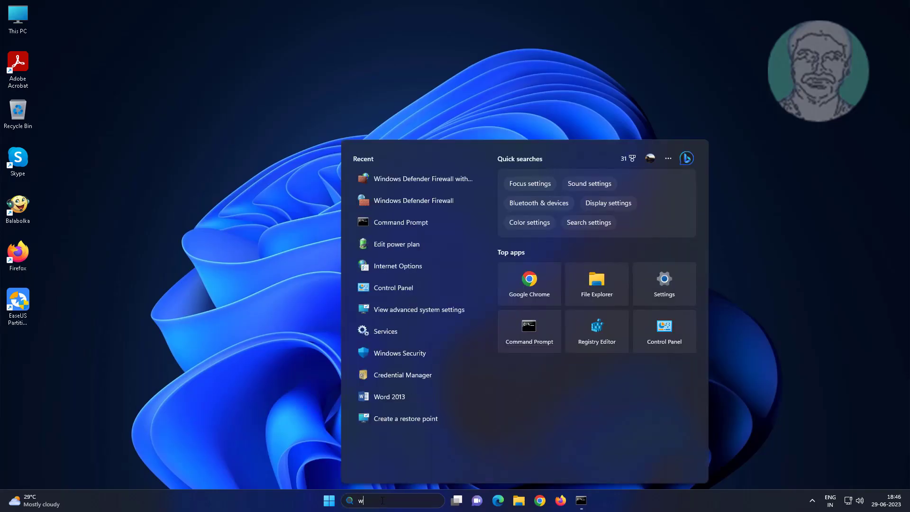
text(indows d)
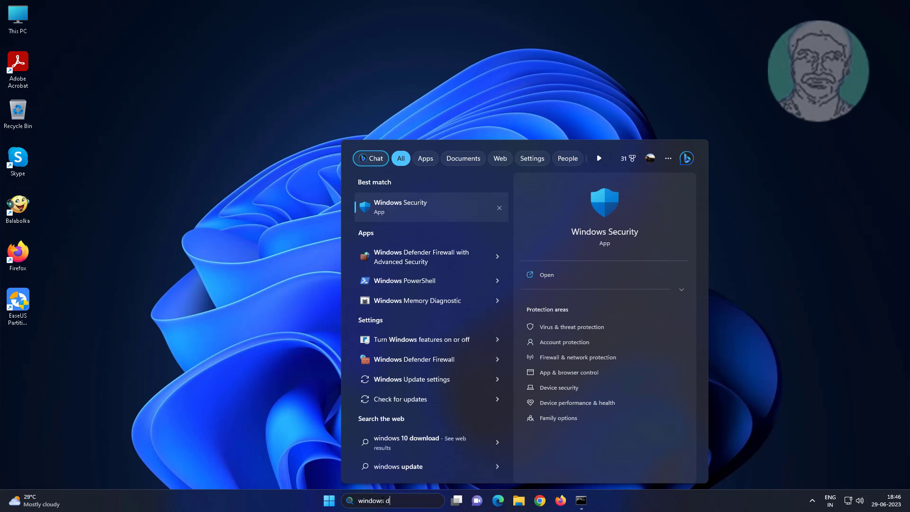
text(ef)
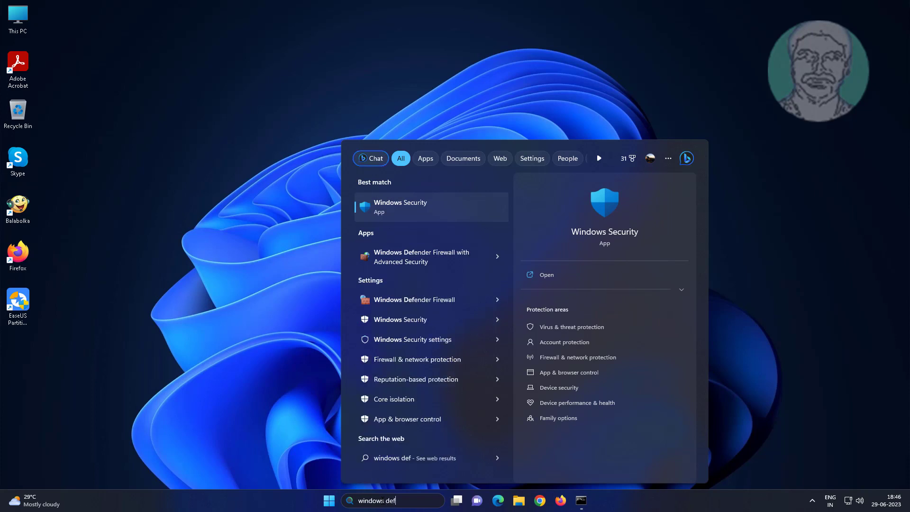
text(n)
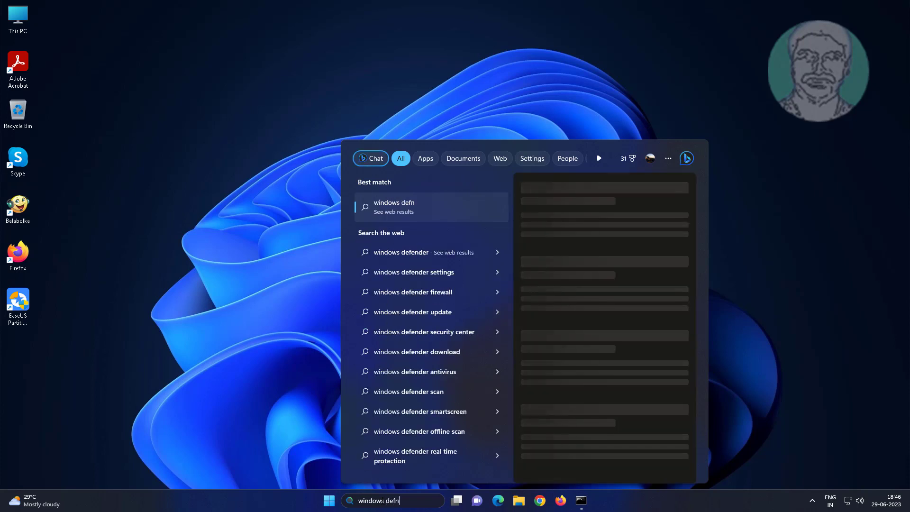
key(BackSpace)
key(BackSpace)
key(BackSpace)
key(BackSpace)
key(BackSpace)
key(BackSpace)
key(BackSpace)
key(BackSpace)
key(BackSpace)
key(BackSpace)
key(BackSpace)
key(BackSpace)
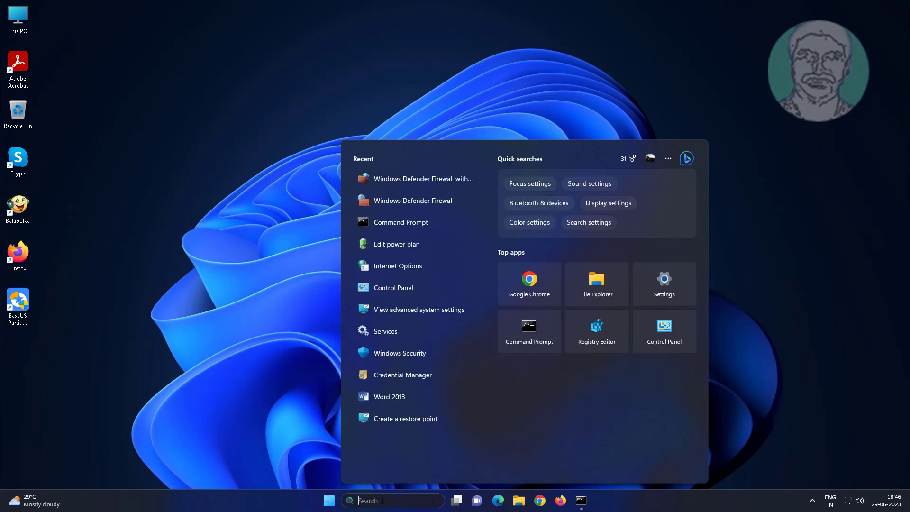
text(windows d)
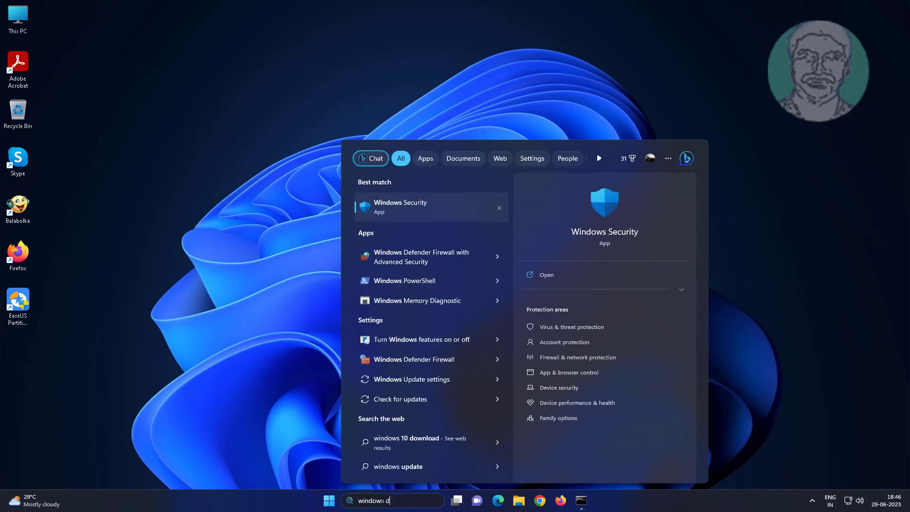
text(efender)
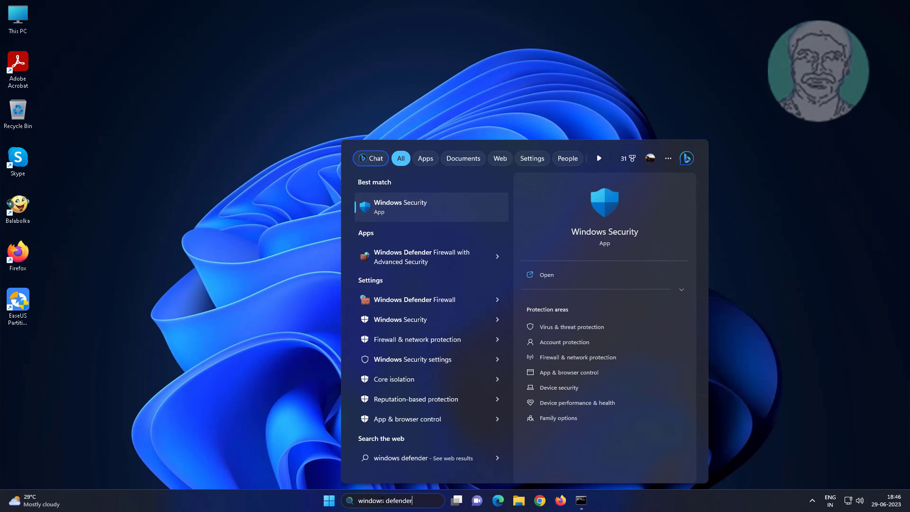
text( firew)
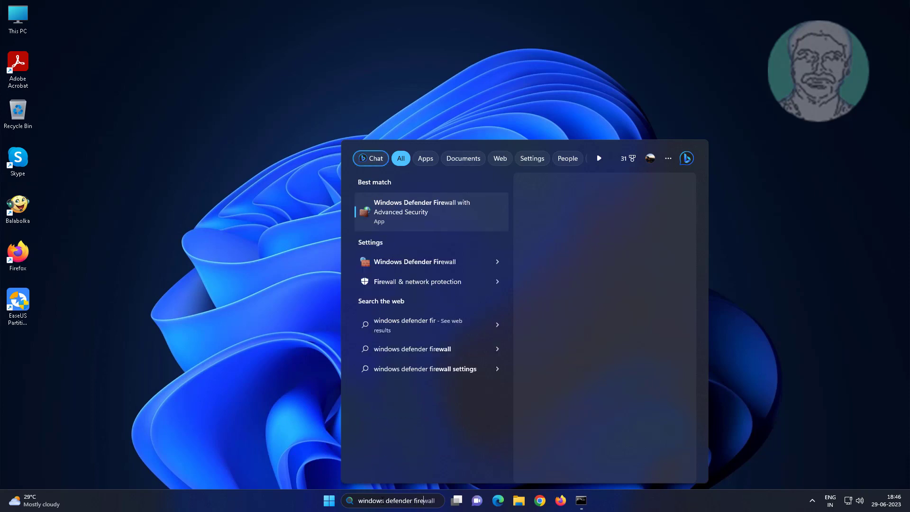
text(all)
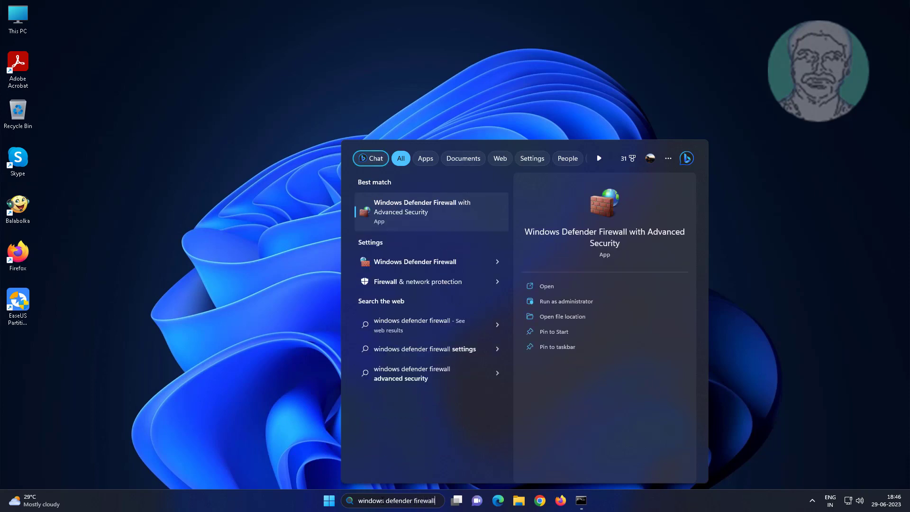
- Open the firewall's allowed apps list and locate File and Printer Sharing
click(421, 263)
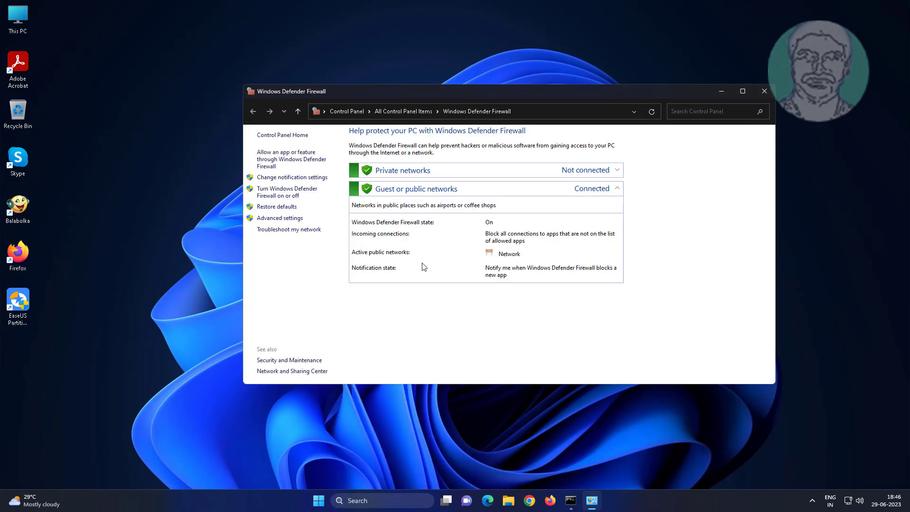
click(297, 162)
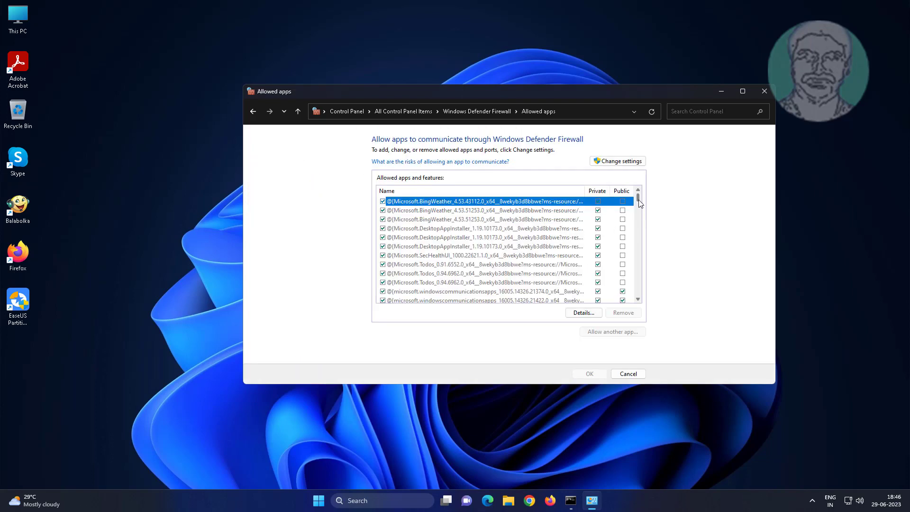
scroll(638, 205, down, 1)
drag(638, 205, 638, 226)
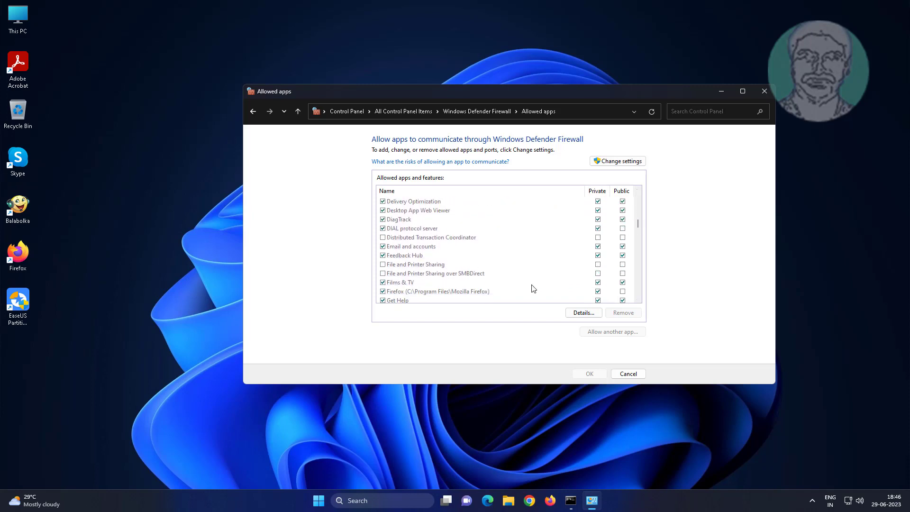
click(411, 266)
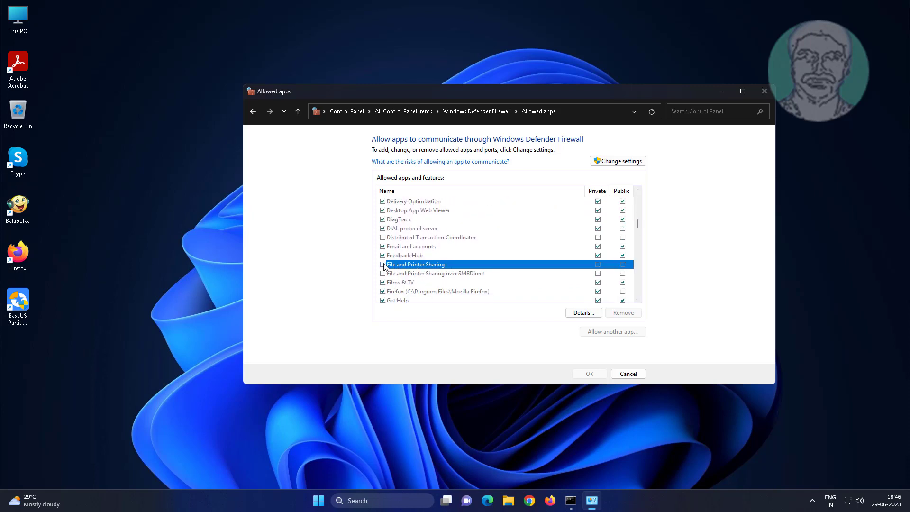
- Enable File and Printer Sharing for private and public networks and save with OK
click(620, 161)
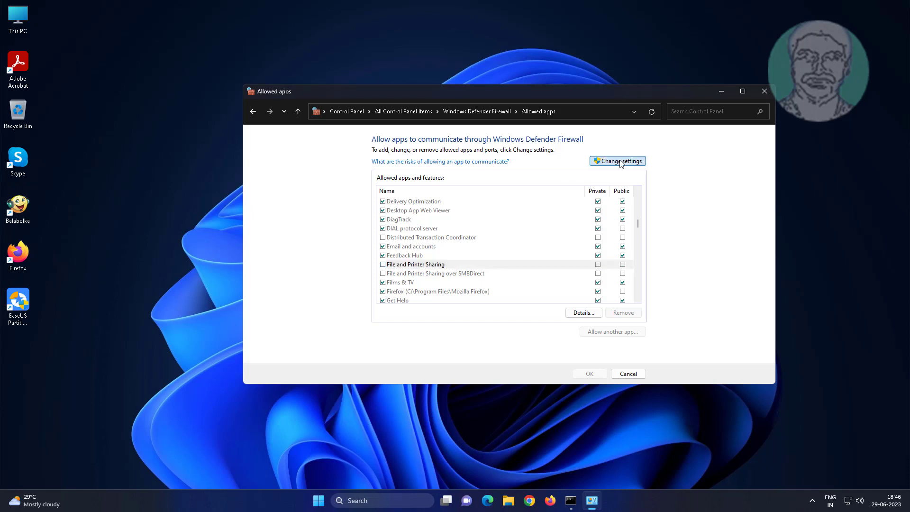
click(383, 264)
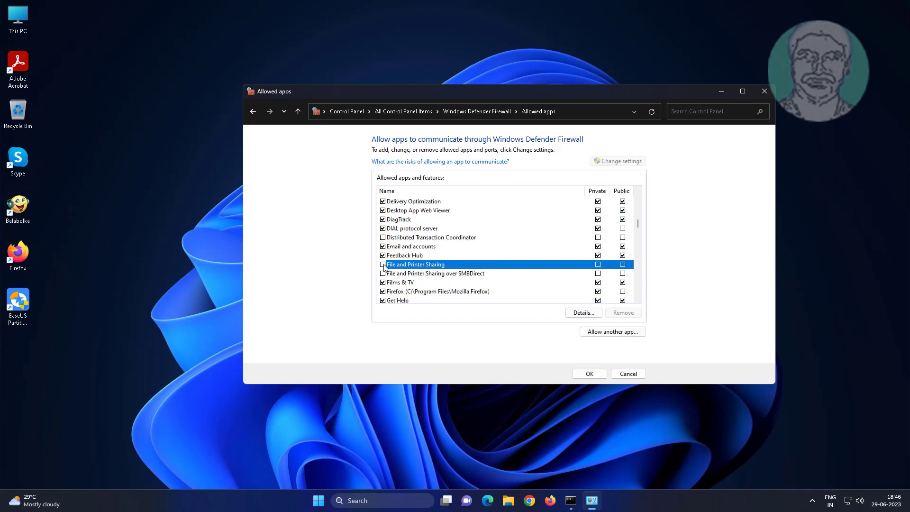
click(597, 266)
click(598, 375)
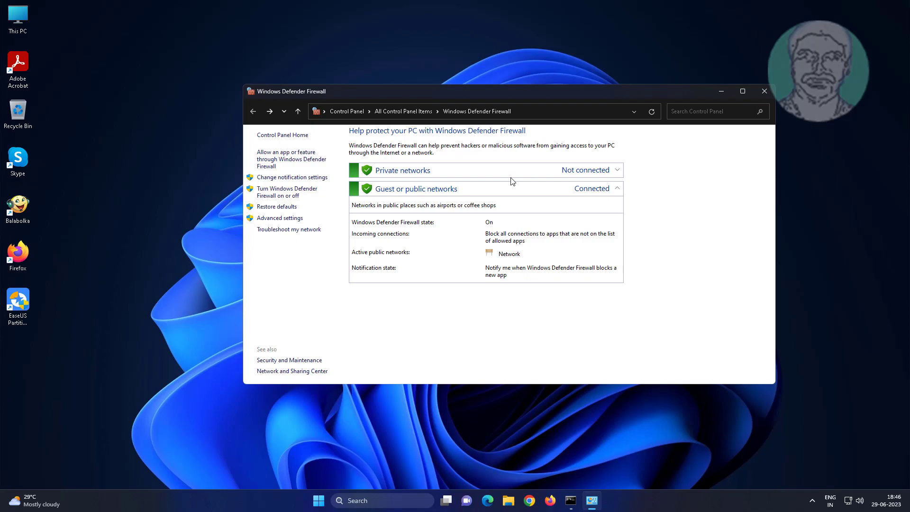
- Close the firewall window and stop the ping with Ctrl+C: 42 sent, 24 received, 42% loss
click(764, 92)
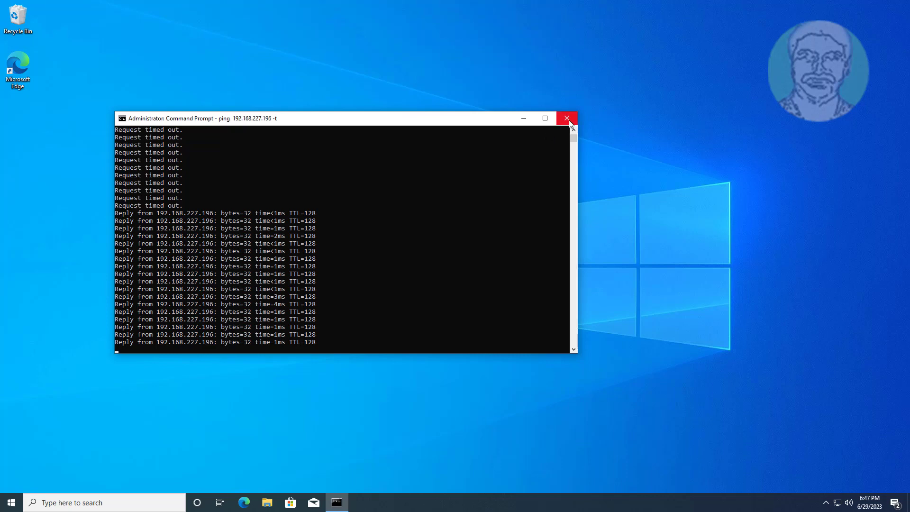
click(348, 305)
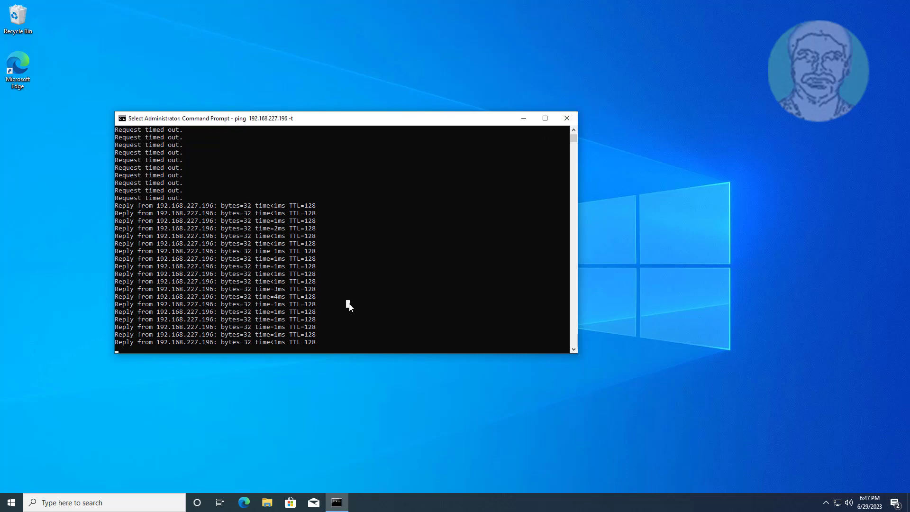
key(Escape)
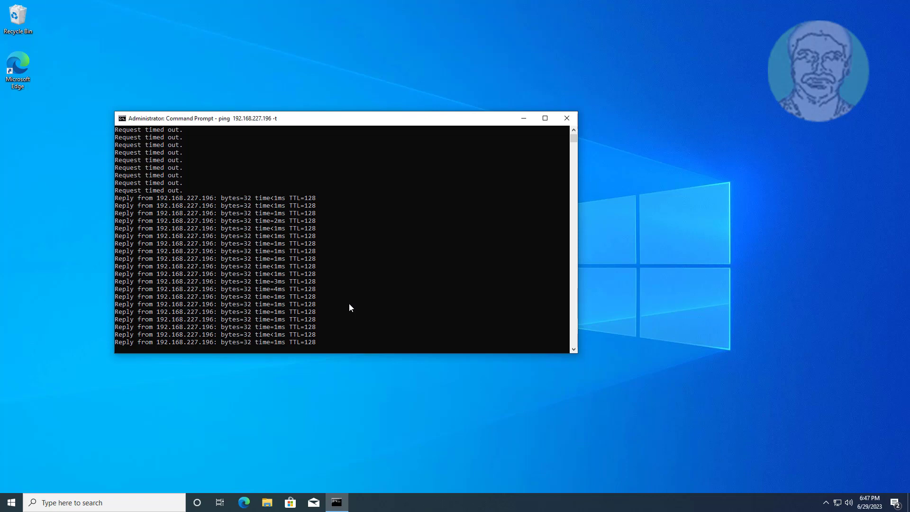
click(342, 327)
key(Escape)
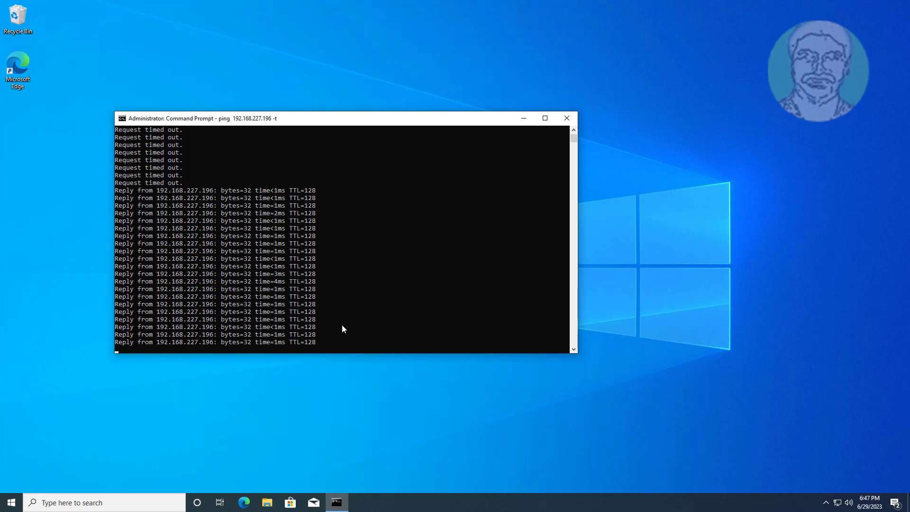
click(342, 327)
key(Escape)
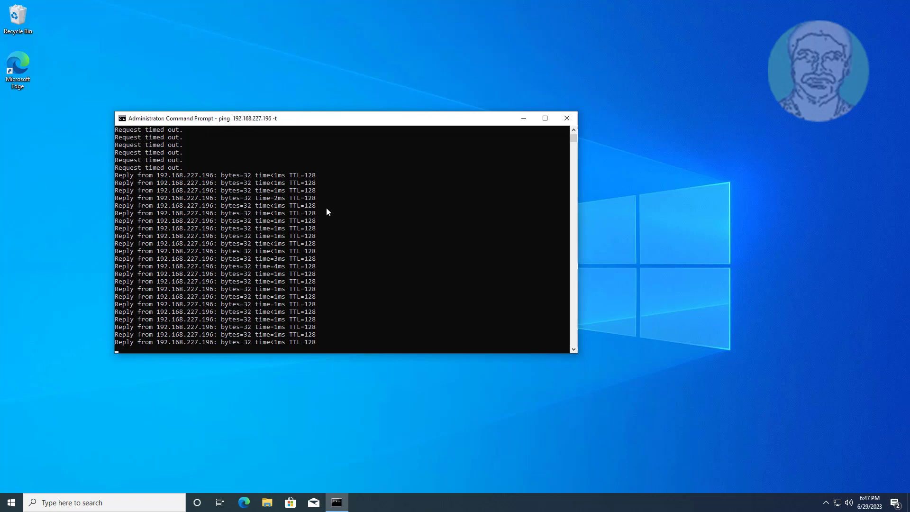
key(ctrl+c)
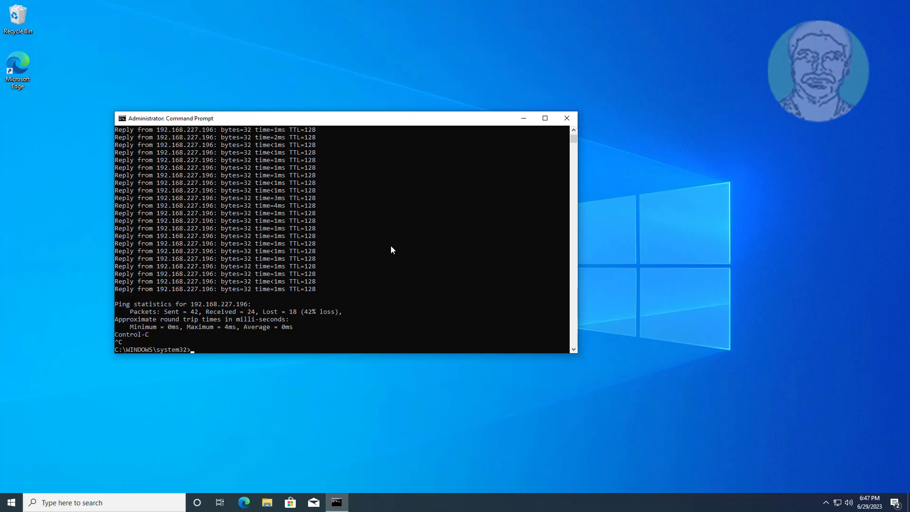
- Open Advanced System Settings and highlight the full computer name MuruganPC on the Computer Name tab
click(524, 121)
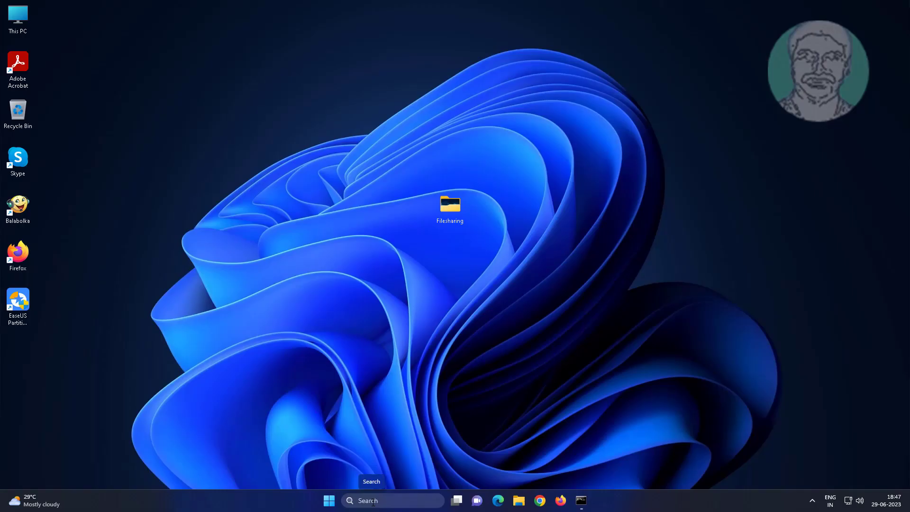
click(372, 501)
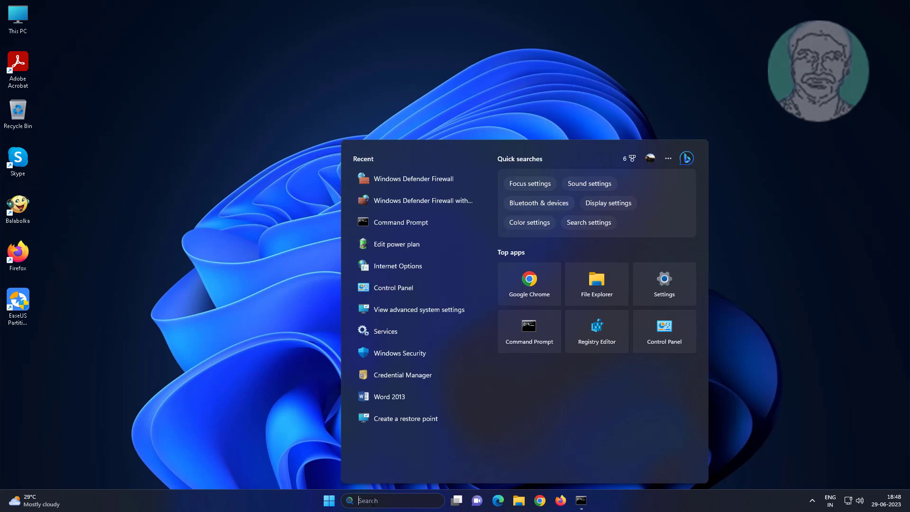
text(advance)
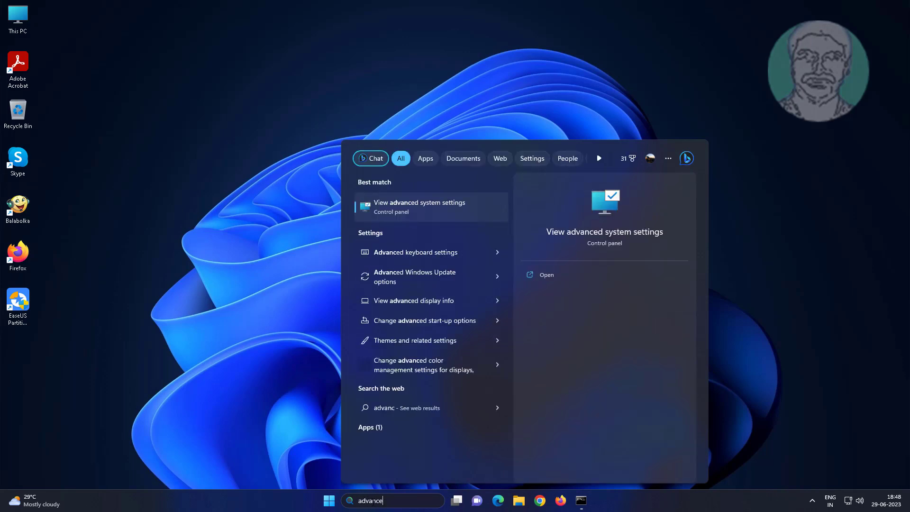
text(d system s)
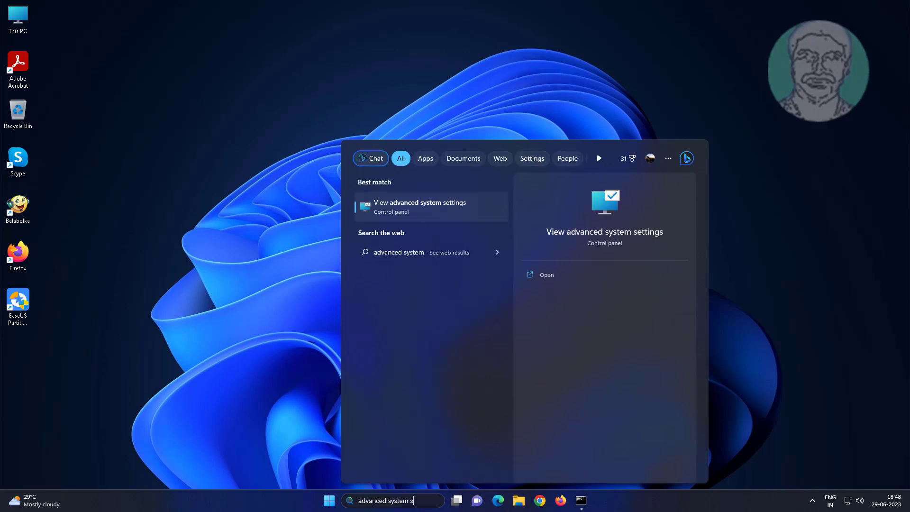
text(ettings)
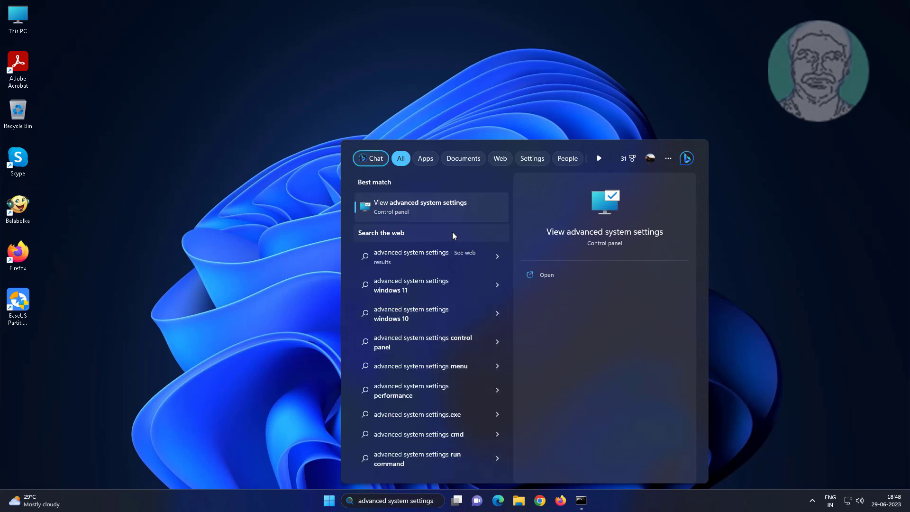
click(420, 209)
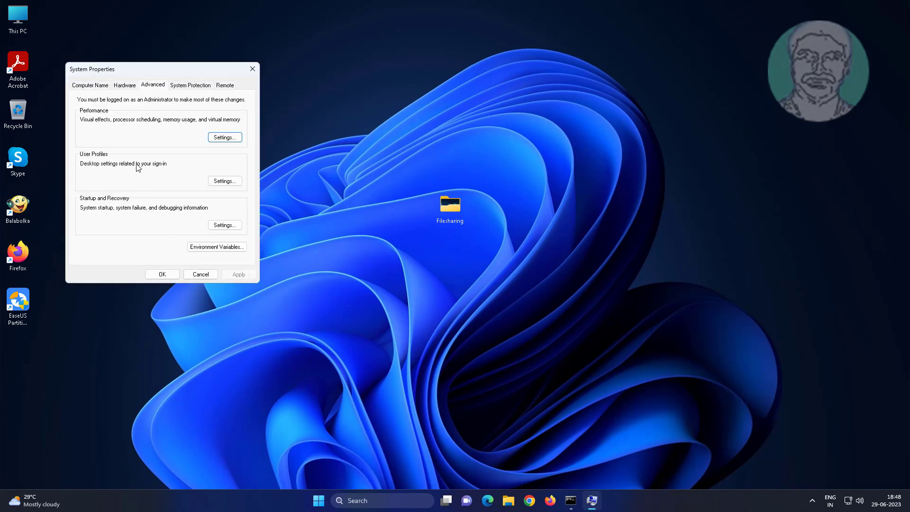
click(84, 84)
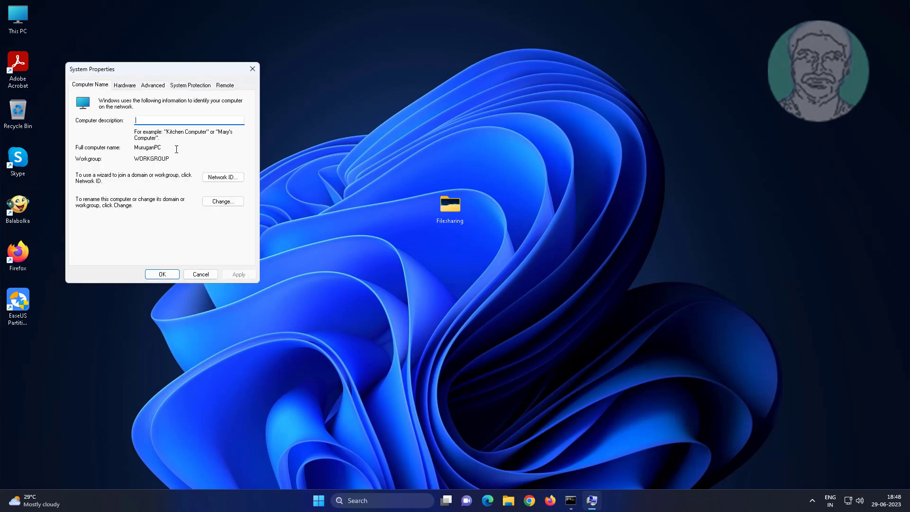
drag(165, 147, 127, 146)
- Cancel System Properties, review the ipconfig output, then minimise both command windows
click(206, 277)
click(590, 500)
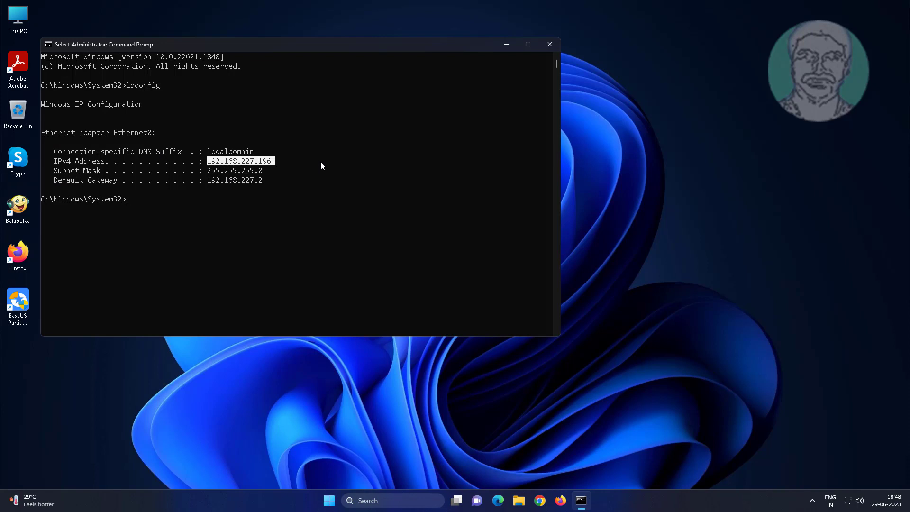
click(506, 44)
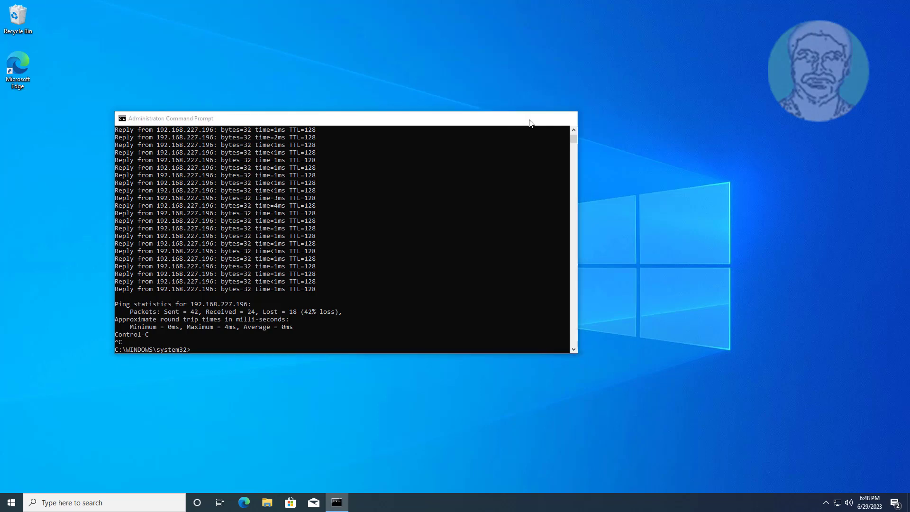
click(529, 121)
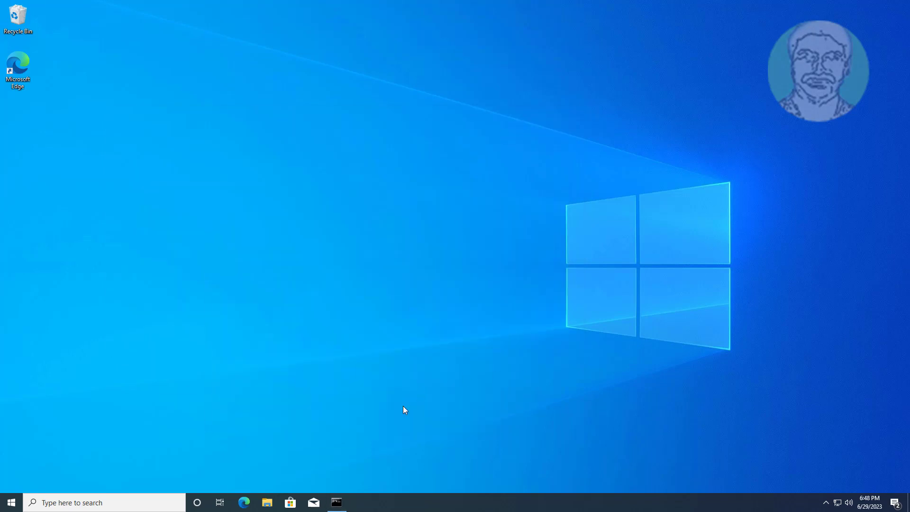
- Search for notepad and run it as administrator, accepting the UAC prompt
click(62, 506)
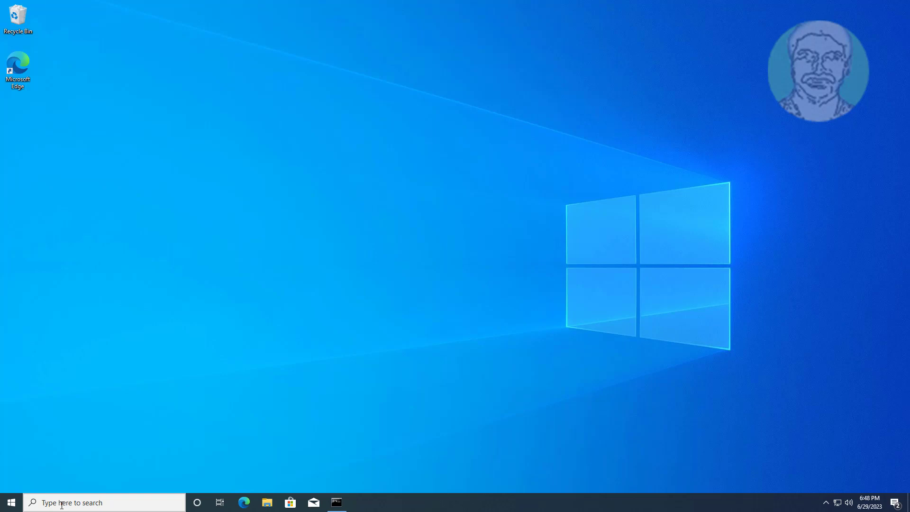
text(notepad)
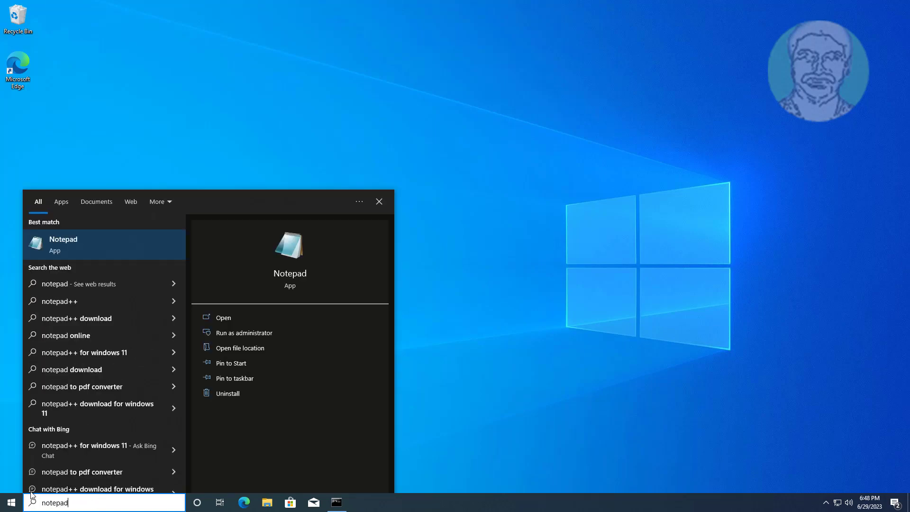
right_click(79, 241)
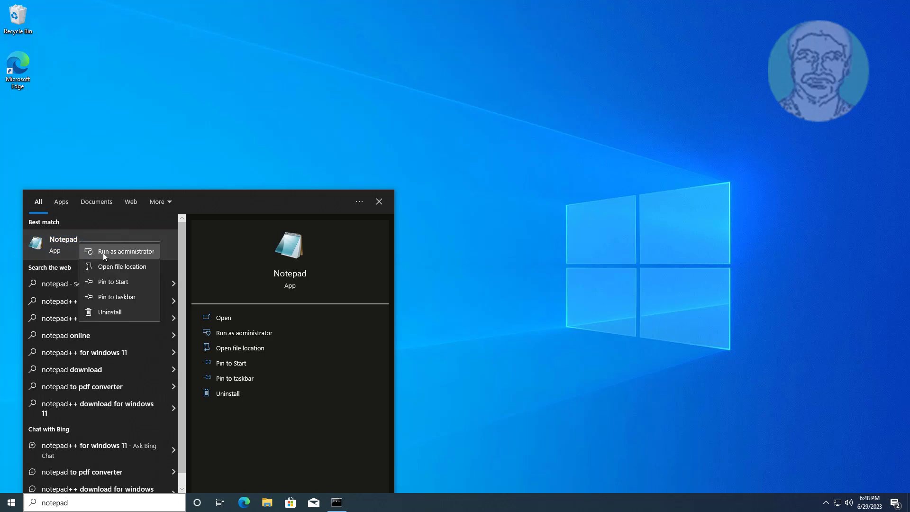
click(103, 252)
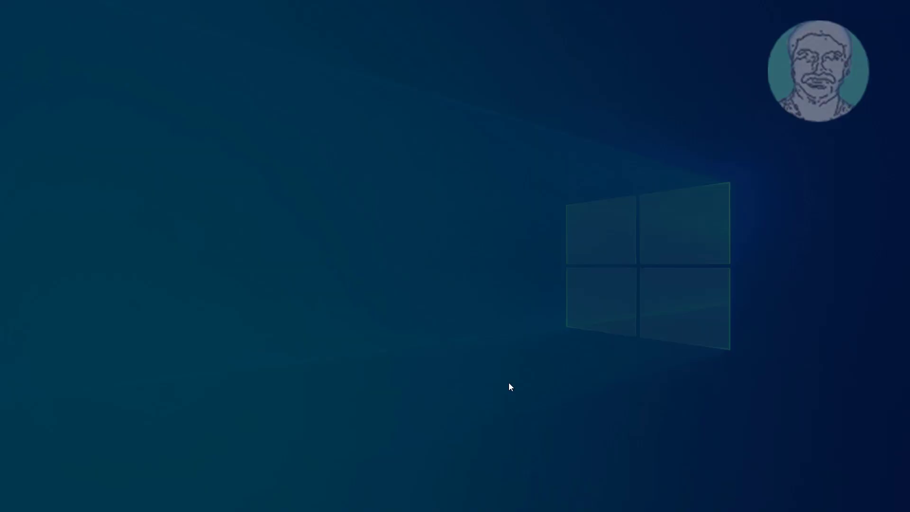
click(417, 318)
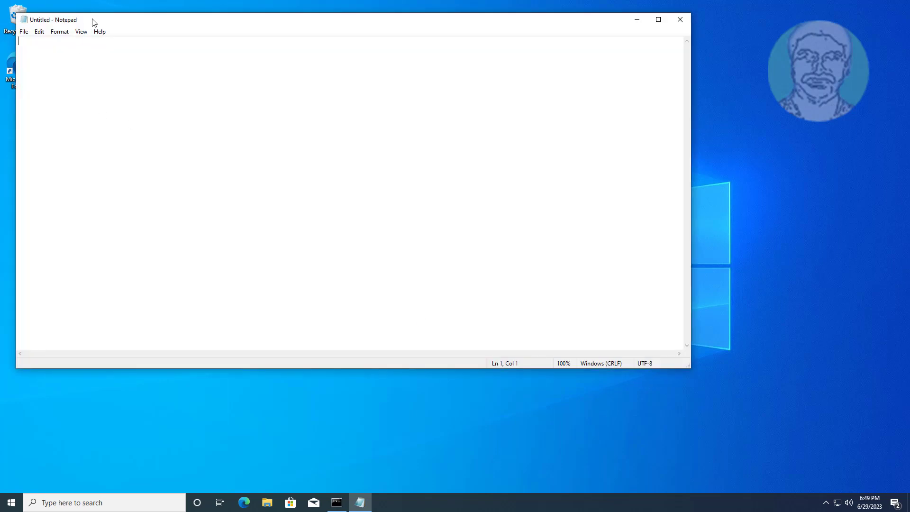
- Start File > Open in Notepad and browse to C:\Windows\System32\drivers\etc
drag(93, 22, 219, 49)
click(148, 59)
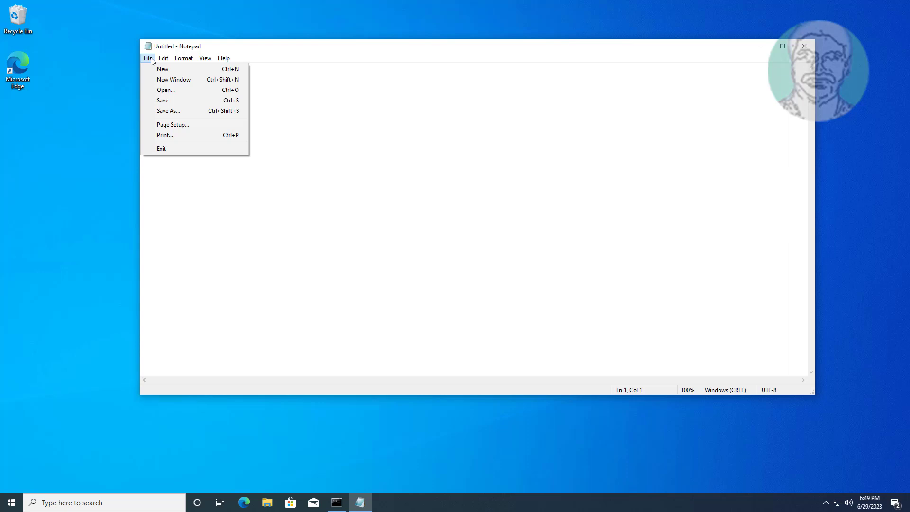
click(163, 92)
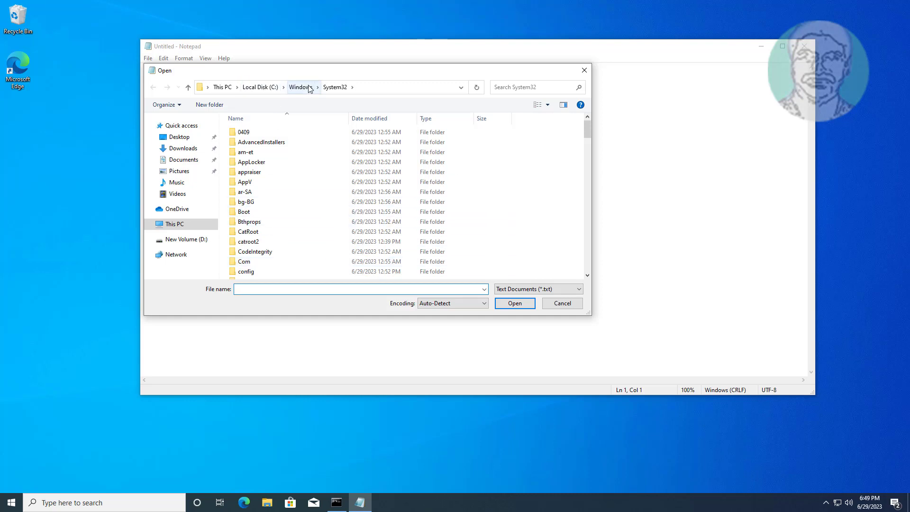
key(shift+Tab)
key(c)
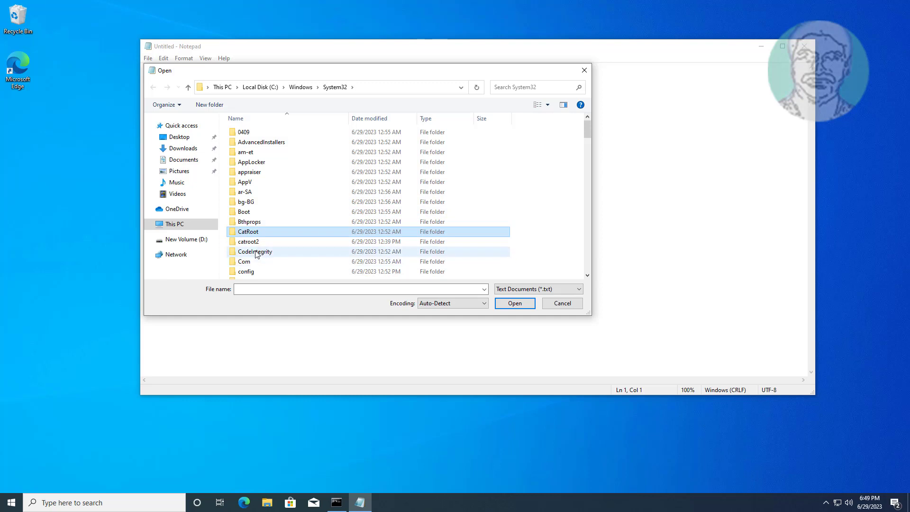
key(d)
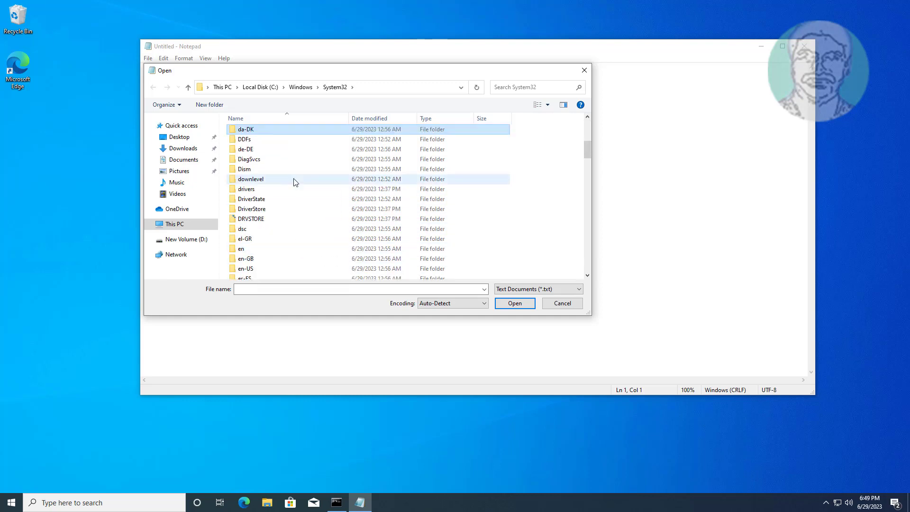
click(247, 190)
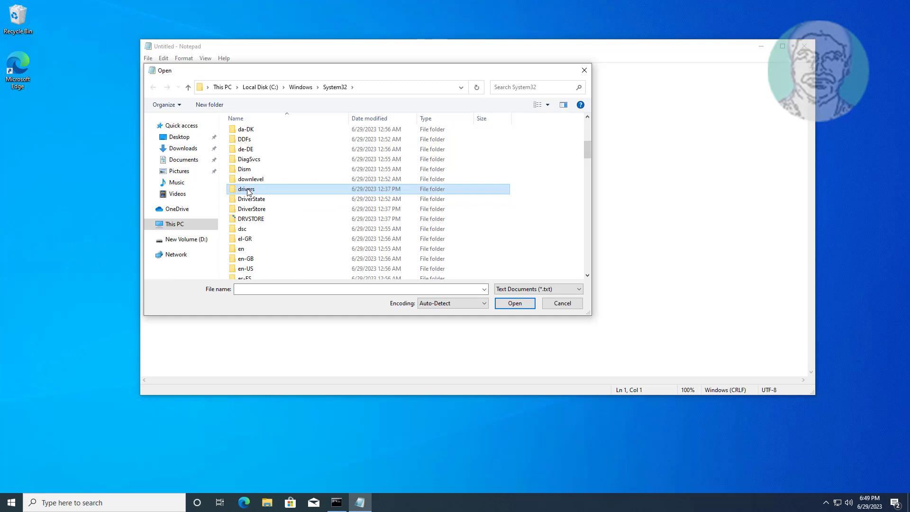
double_click(247, 190)
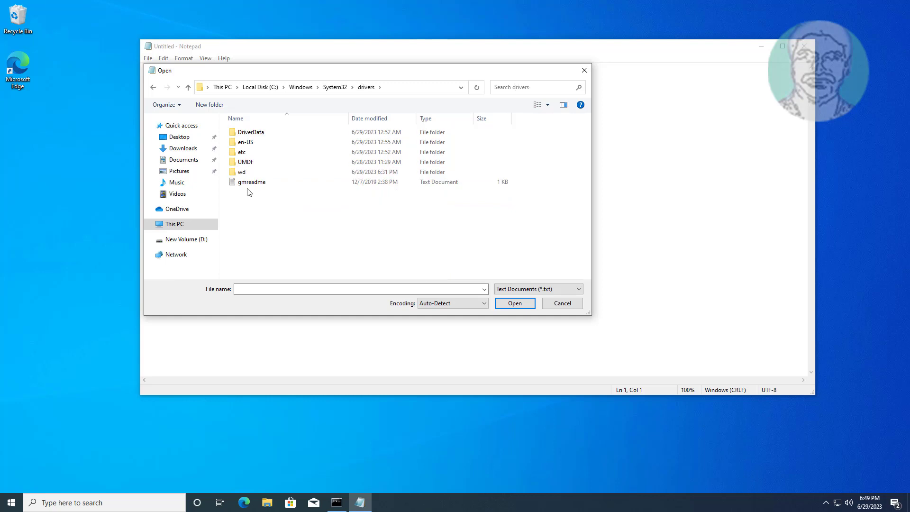
double_click(255, 151)
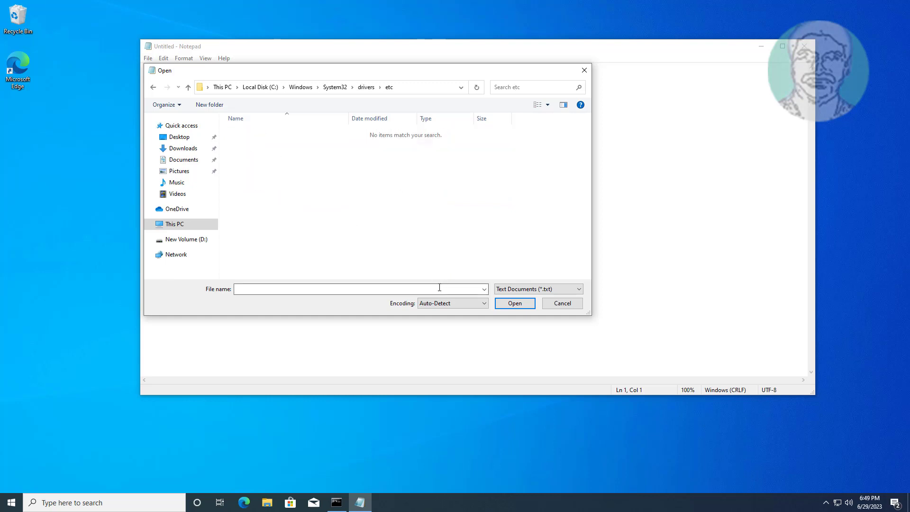
- Switch the file type to All Files and open the hosts file
click(548, 289)
click(523, 303)
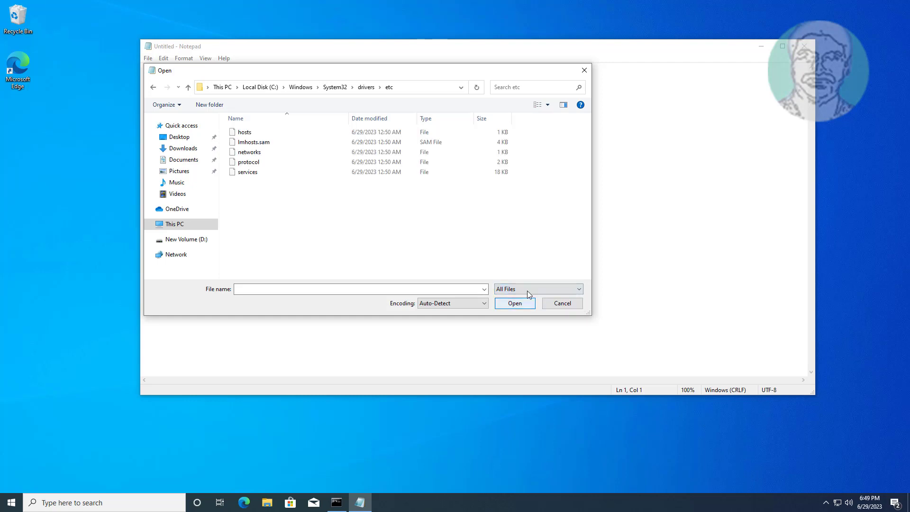
click(248, 133)
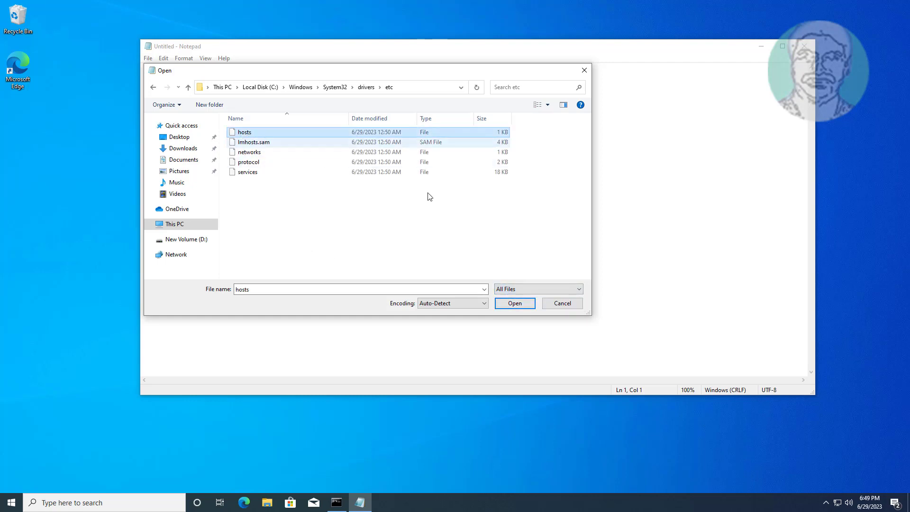
click(515, 303)
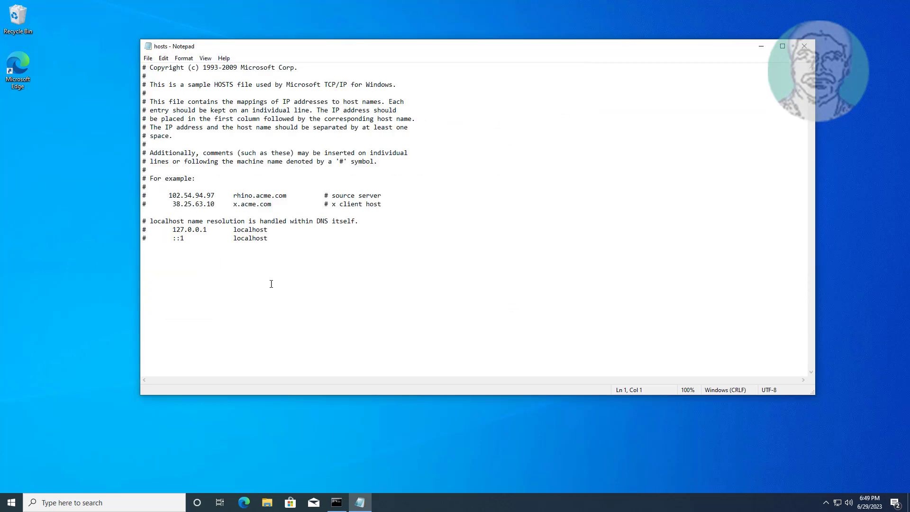
- Type the entry 'MuruganPC 192.168.227.196' on the empty last line of hosts
click(147, 251)
text(MuruganPC 192.168.22)
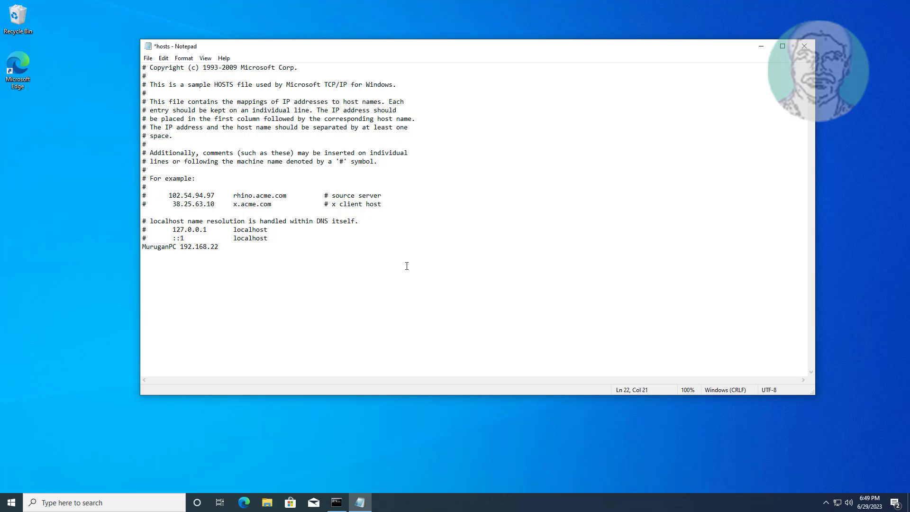
text(7.196)
- Save the edited hosts file and close Notepad
click(147, 58)
click(159, 103)
click(804, 46)
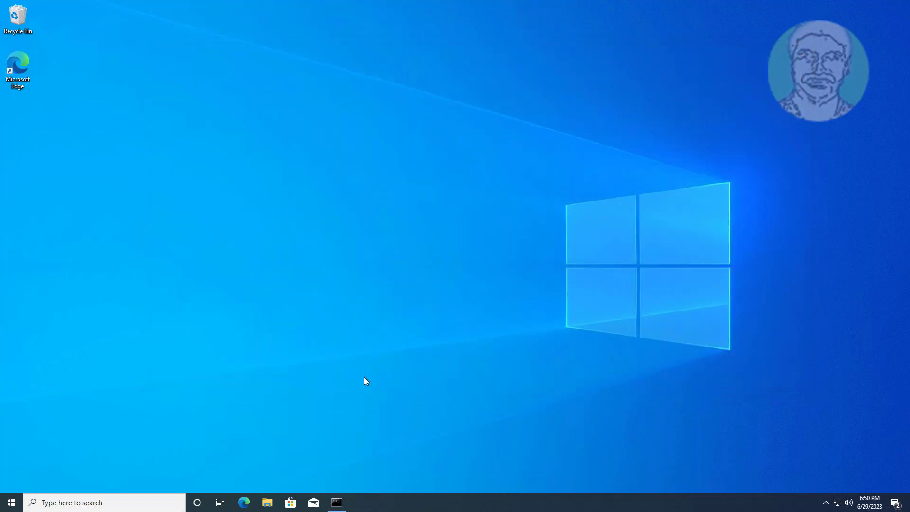
- Back in Command Prompt, ping MuruganPC to confirm it resolves to 192.168.227.196
click(336, 502)
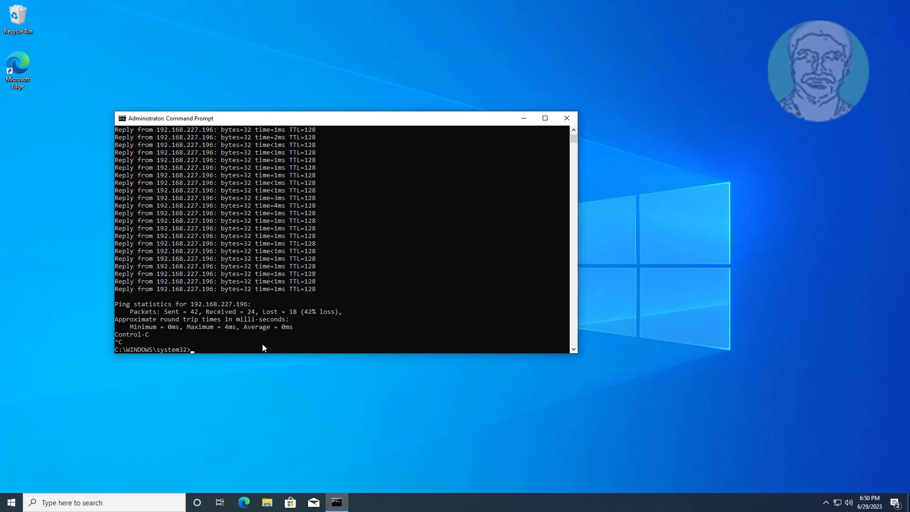
text(ping MuruganPC)
key(Return)
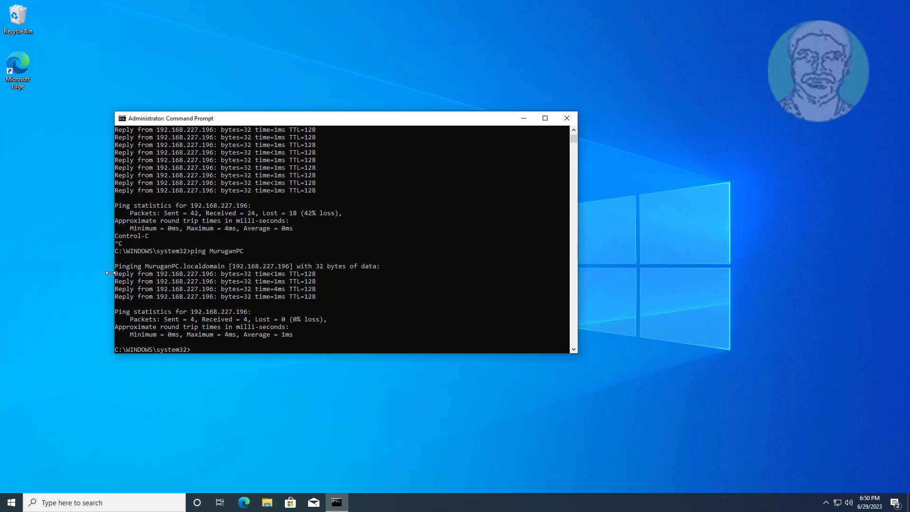
- Open the network location \\MuruganPC from the Run prompt
click(64, 478)
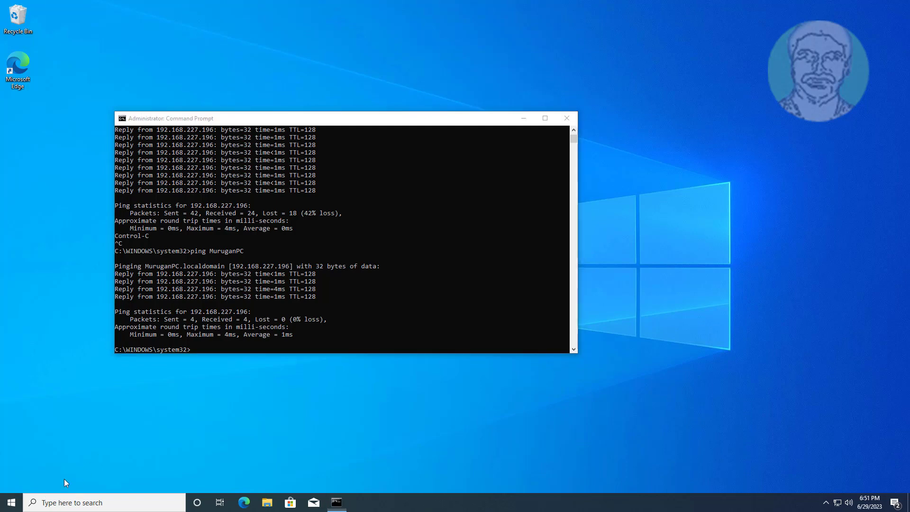
right_click(14, 505)
click(59, 457)
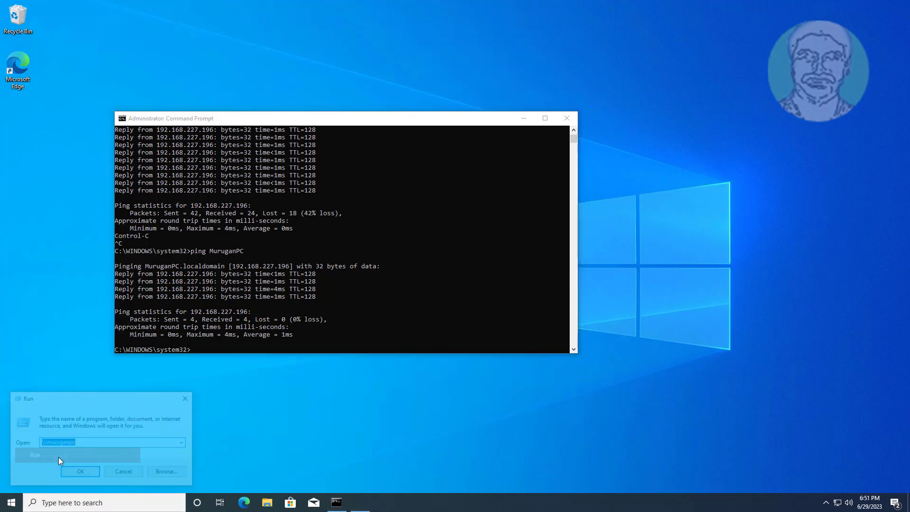
text(\\)
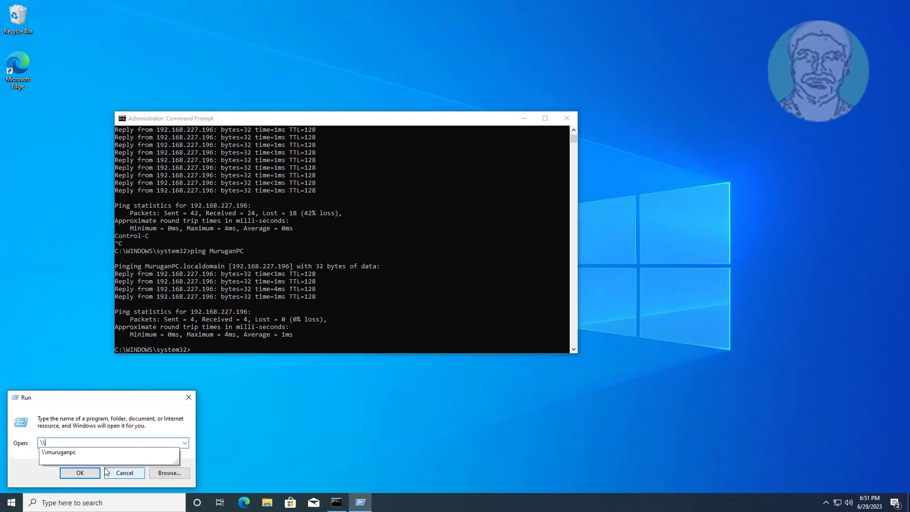
text(MuruganPC)
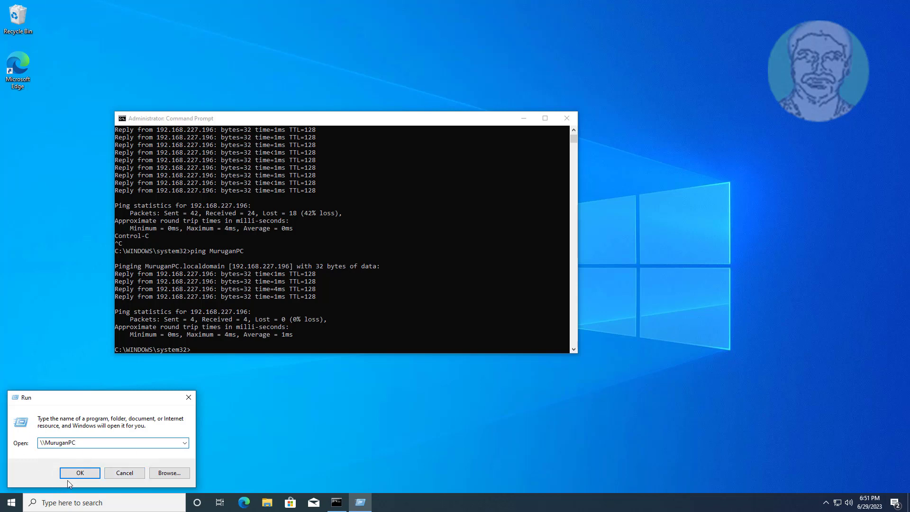
click(89, 474)
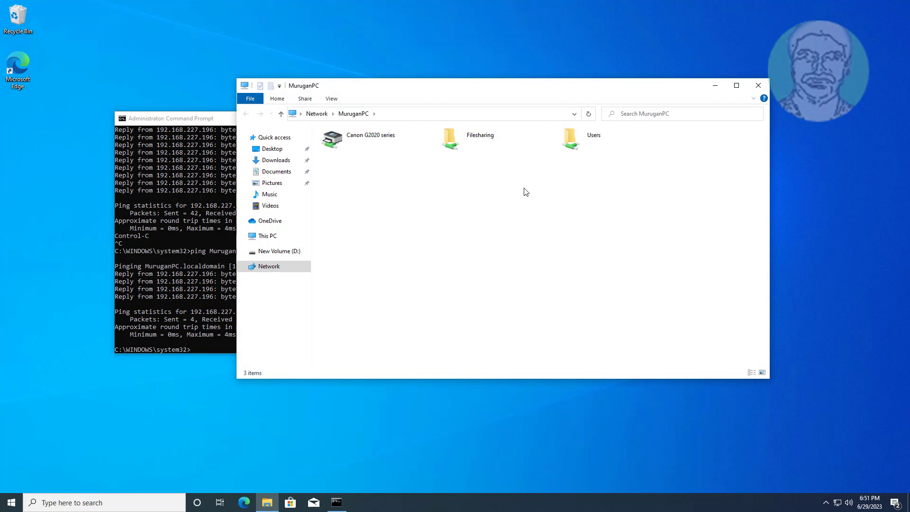
- Open the Filesharing share, view the pxfuel picture, then close the viewer
double_click(480, 144)
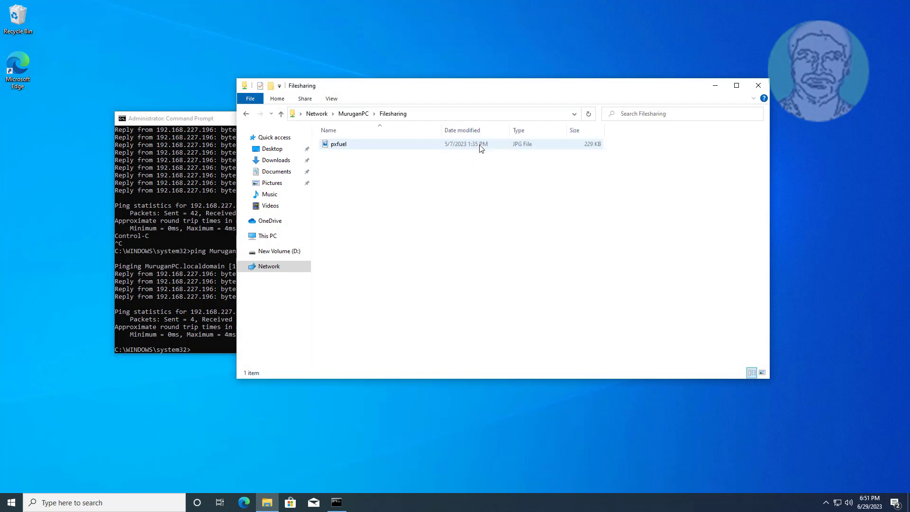
double_click(339, 148)
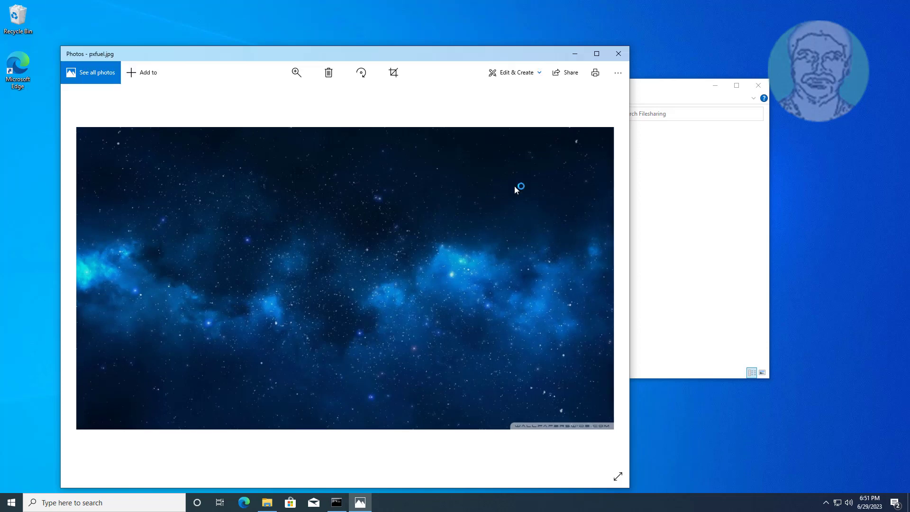
click(618, 54)
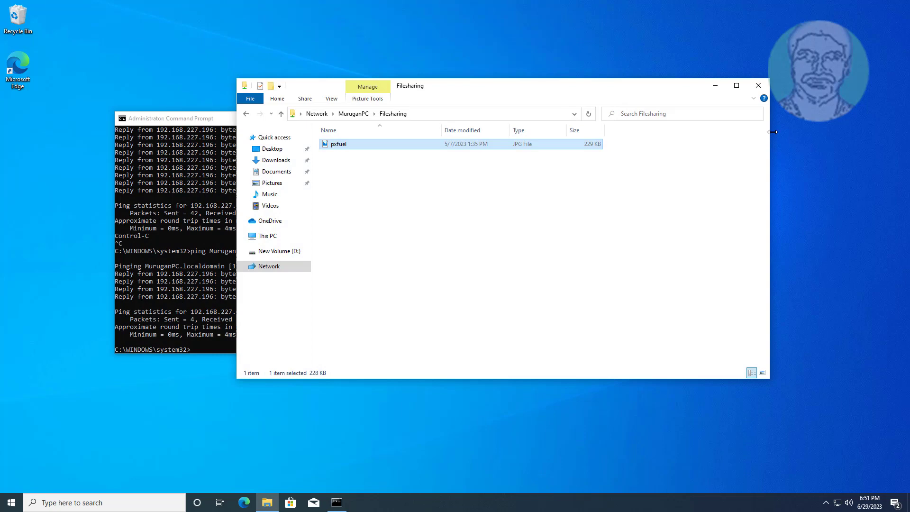
- Close the Filesharing File Explorer window, leaving the ping results visible
click(759, 85)
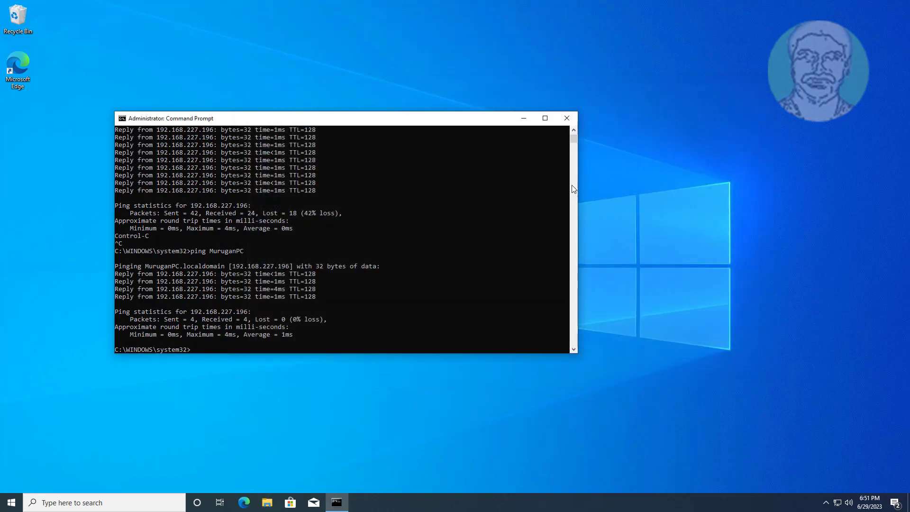